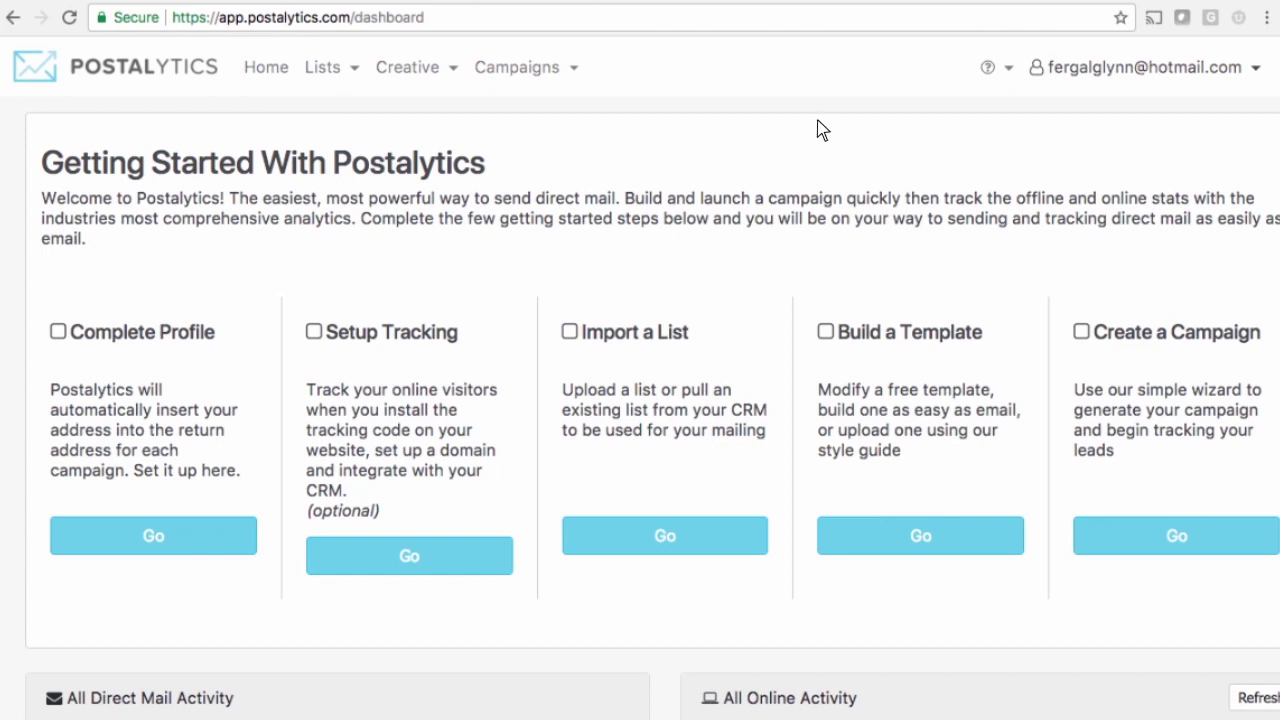
# - Add a new HubSpot integration from the account's Integrations page, log in with the pre-filled credentials and name it HS
pyautogui.click(1255, 75)
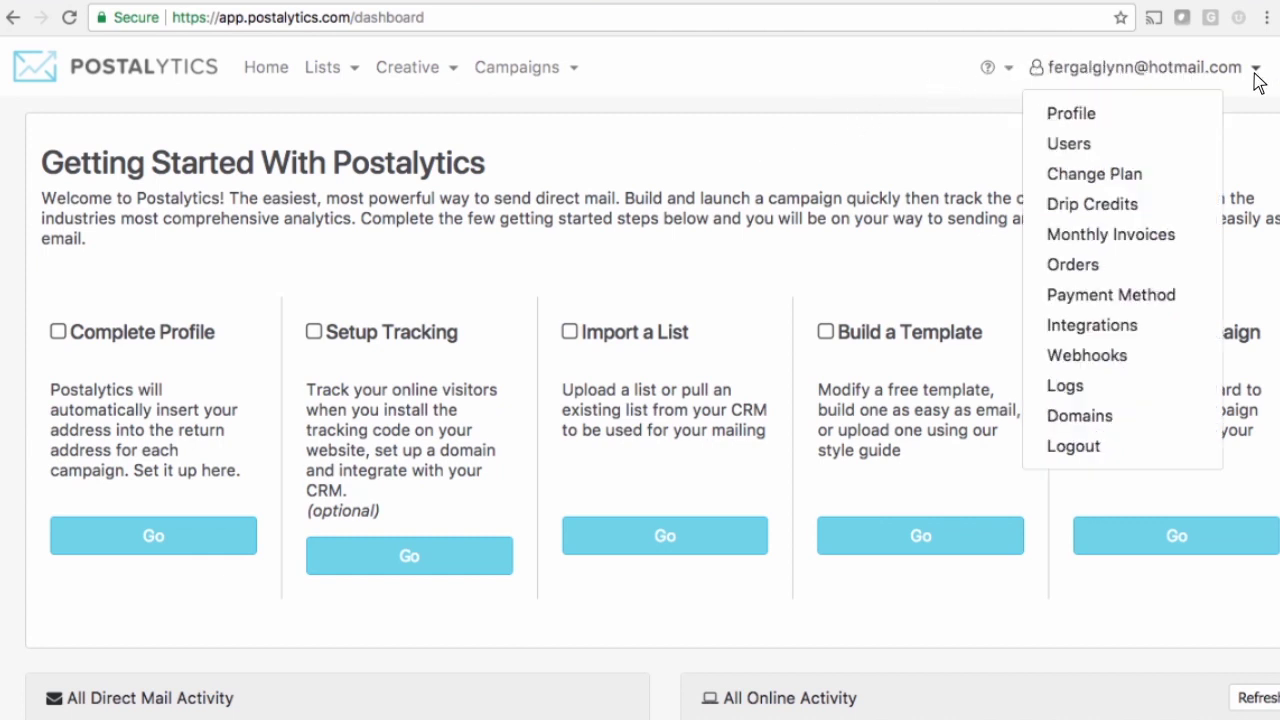
pyautogui.click(1171, 322)
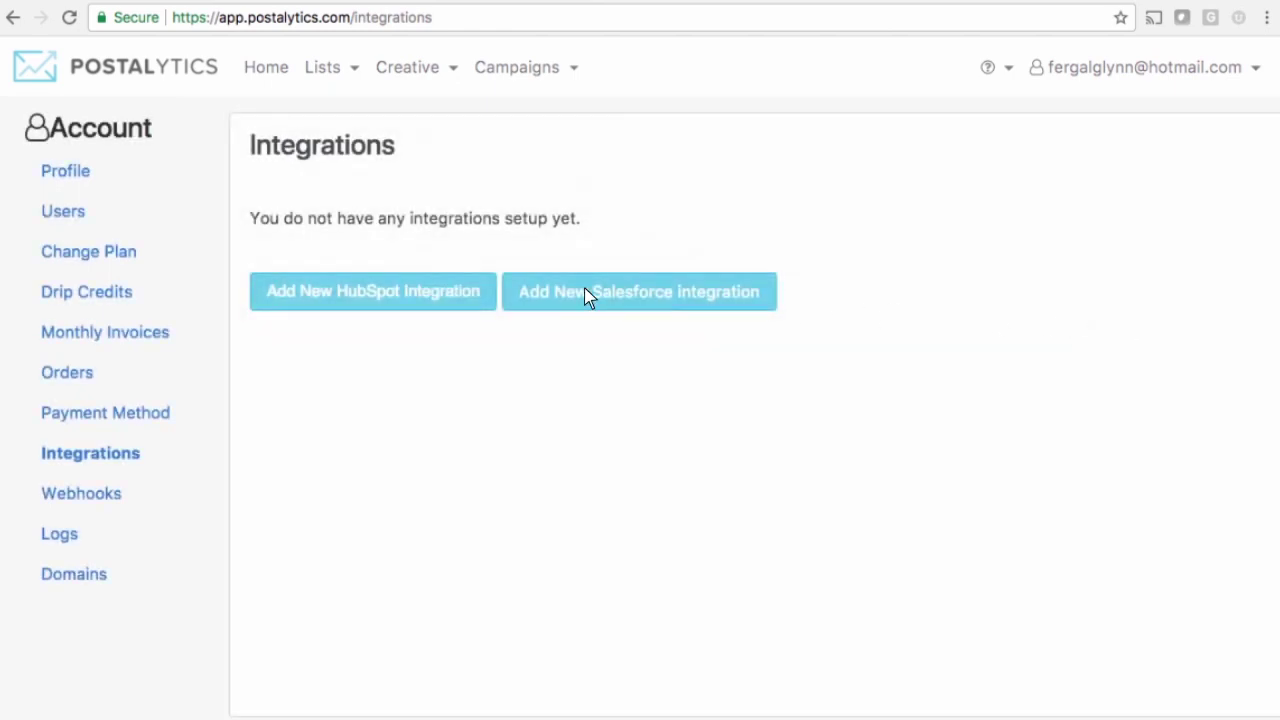
pyautogui.click(405, 287)
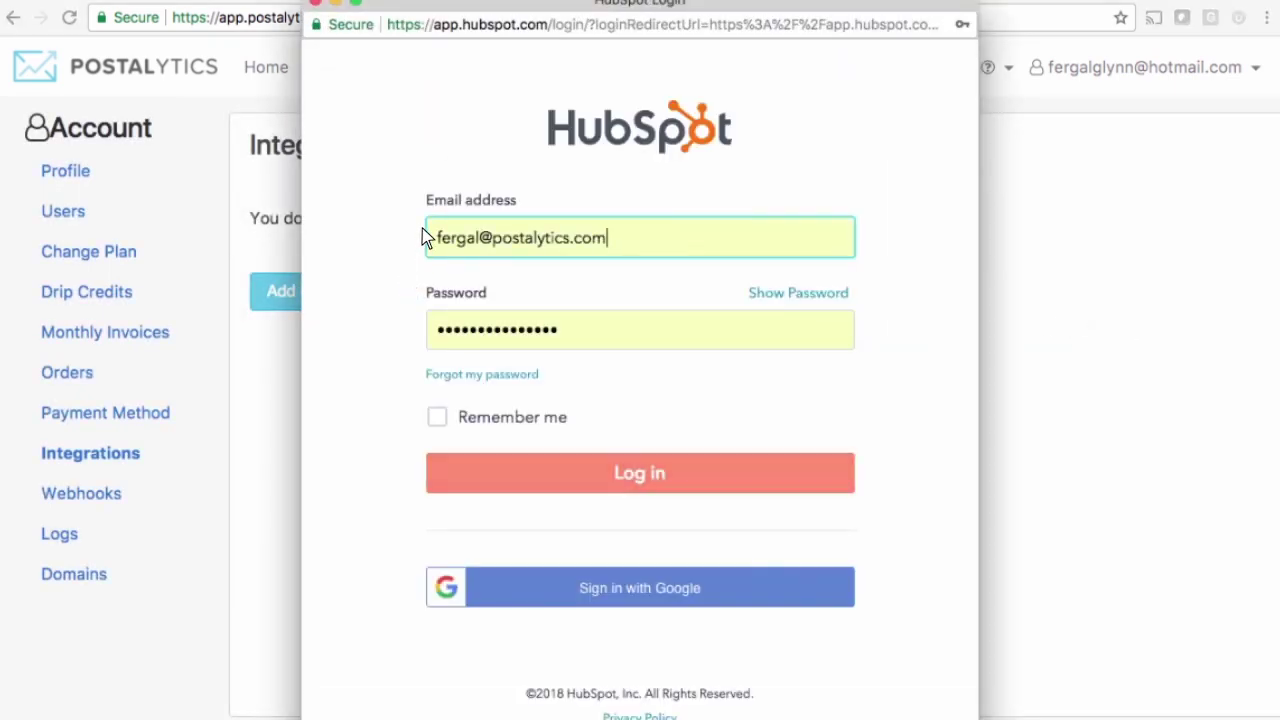
pyautogui.click(677, 471)
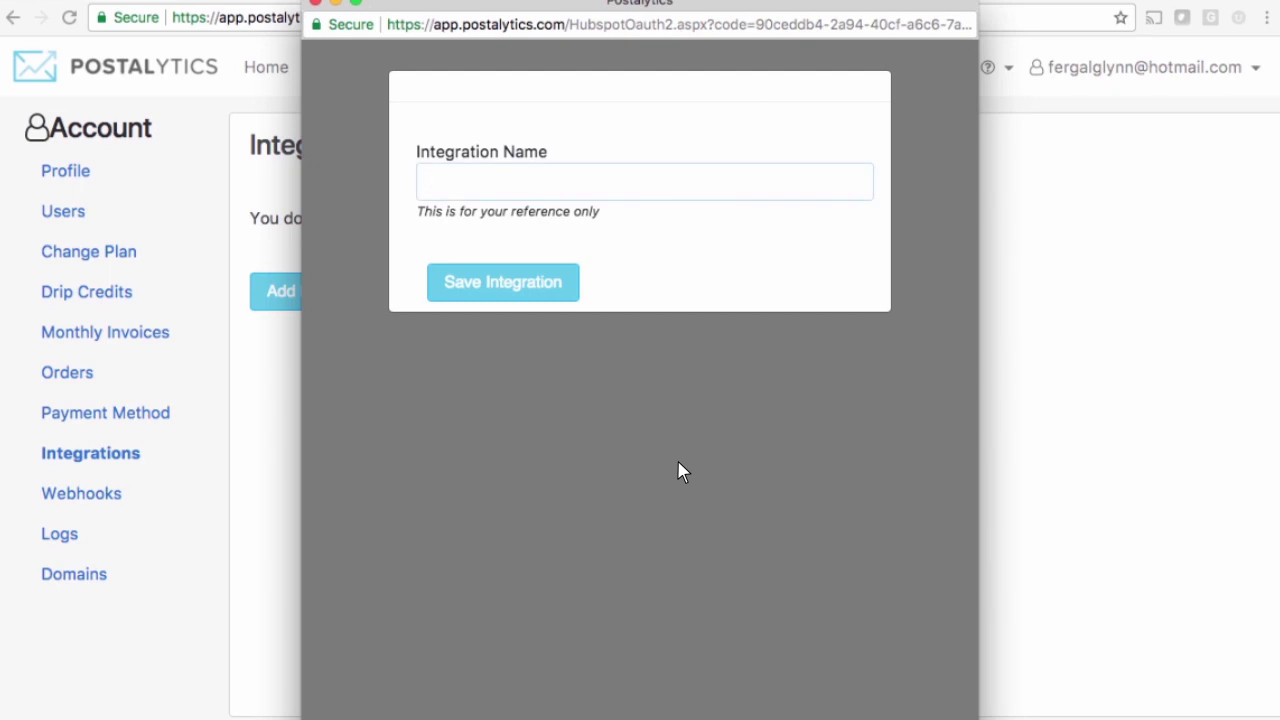
pyautogui.write('HS')
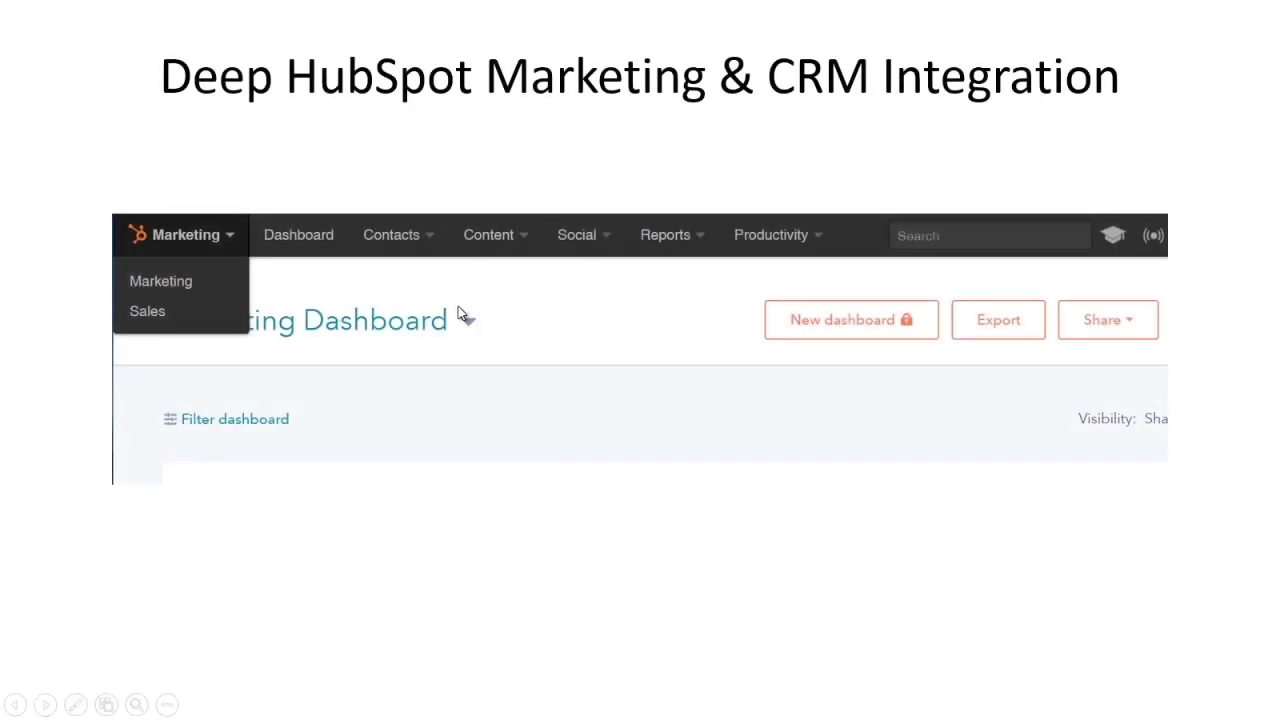
pyautogui.press('Right')
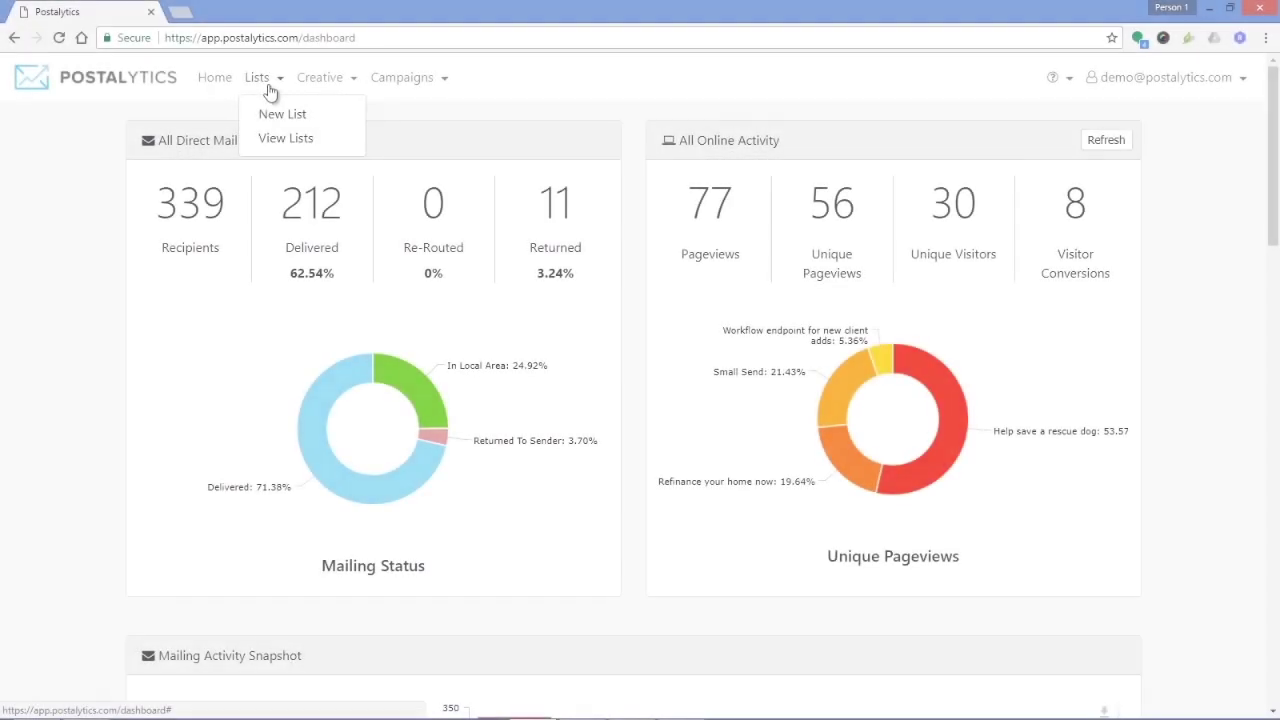
# - Look at the import sources for a new contact list and open the contacts of the B2B list
pyautogui.click(285, 115)
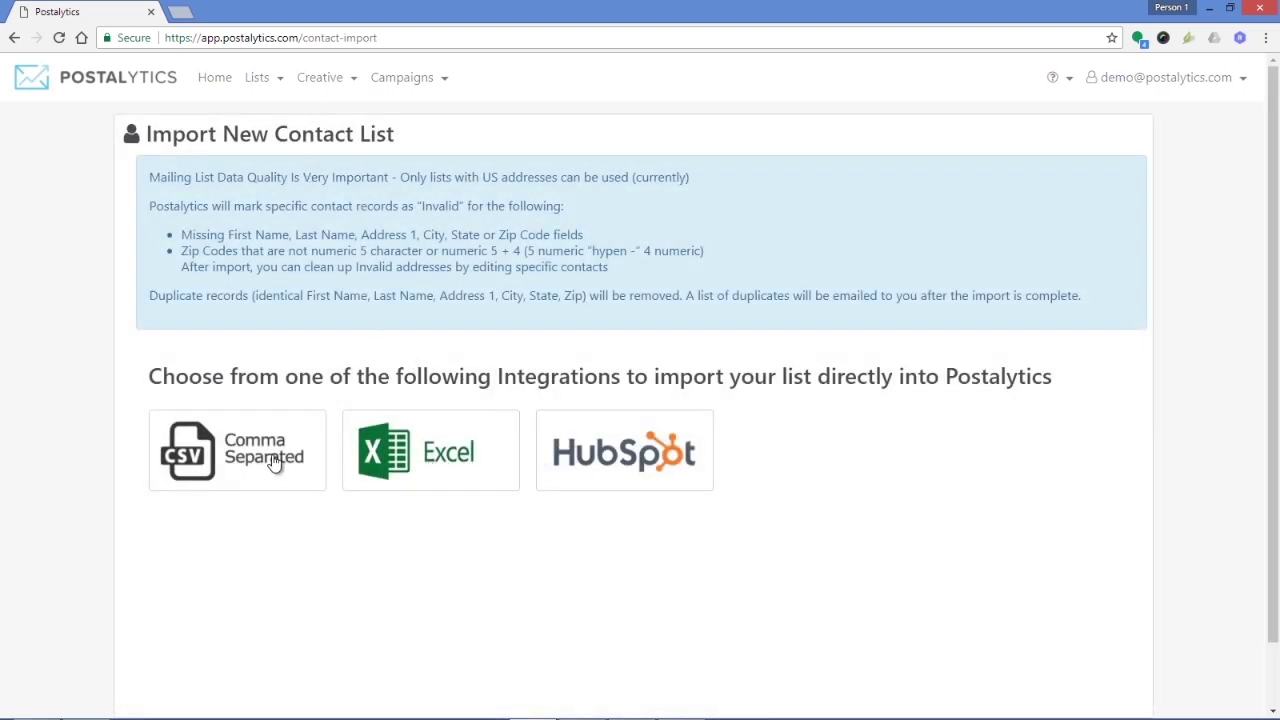
pyautogui.click(256, 82)
pyautogui.click(279, 148)
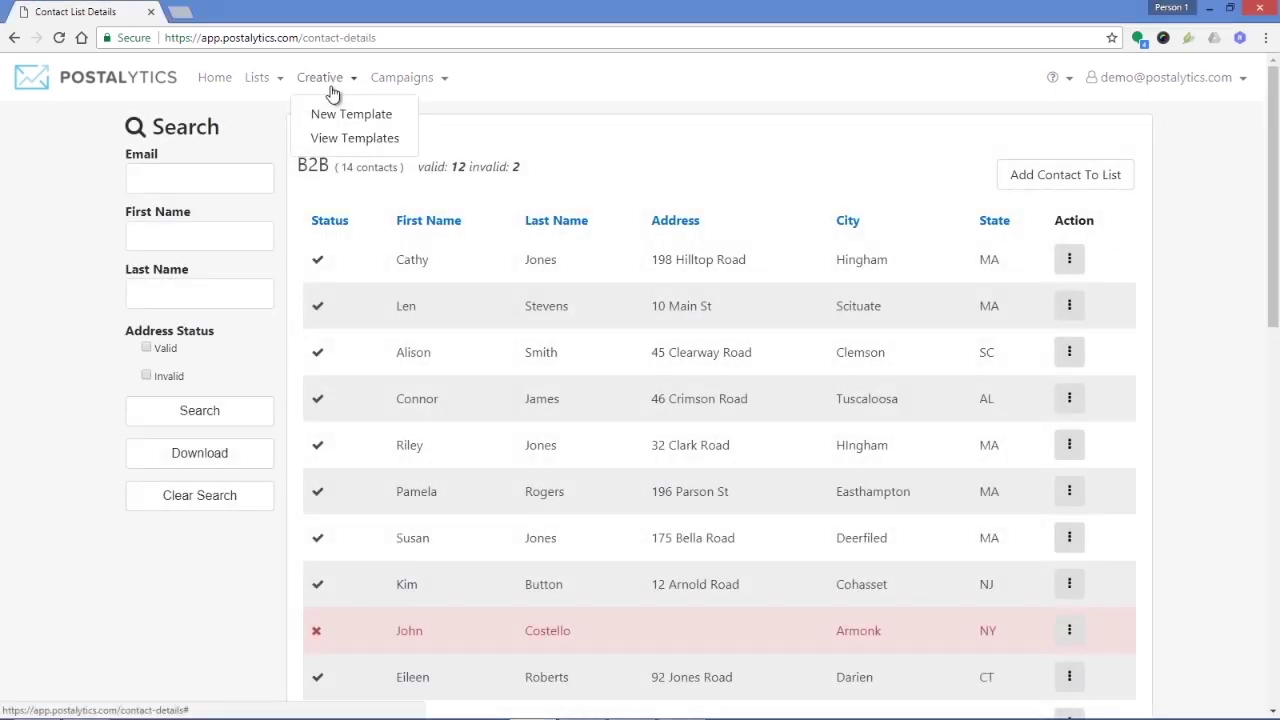
# - Review the size and color scheme options of the pre-built templates and start a new blank 6" x 11" postcard template
pyautogui.click(340, 113)
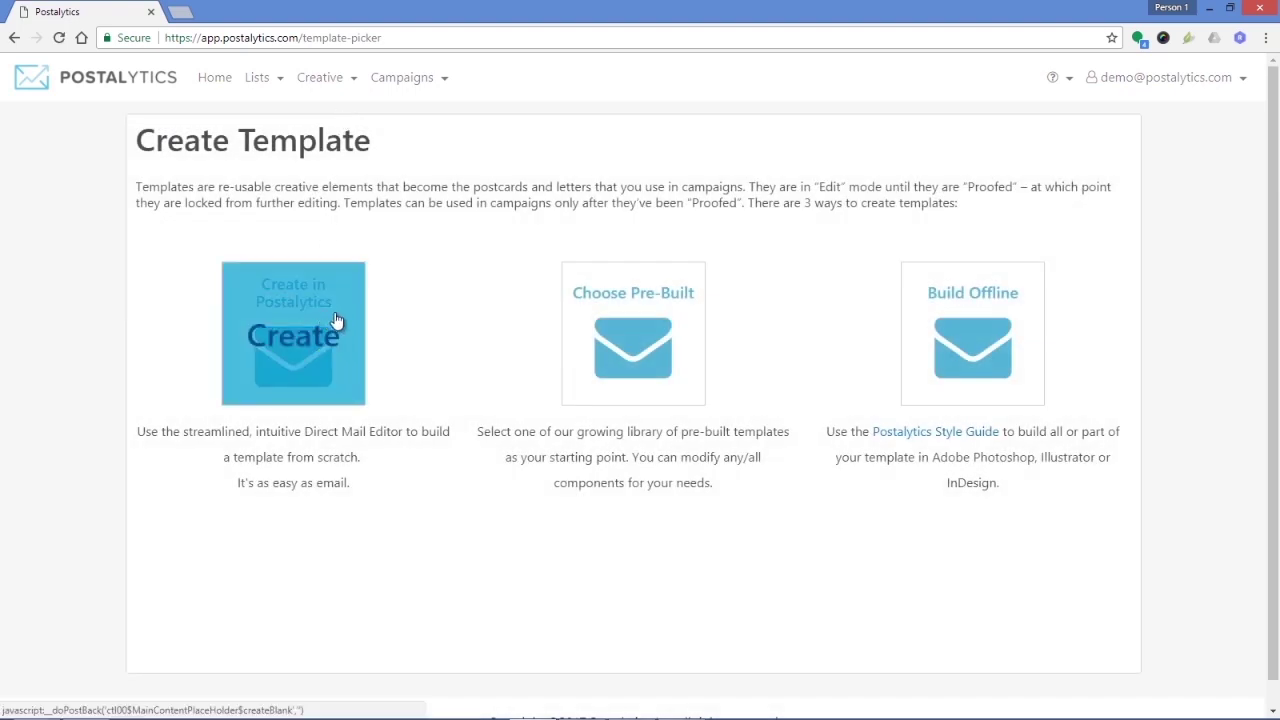
pyautogui.click(624, 332)
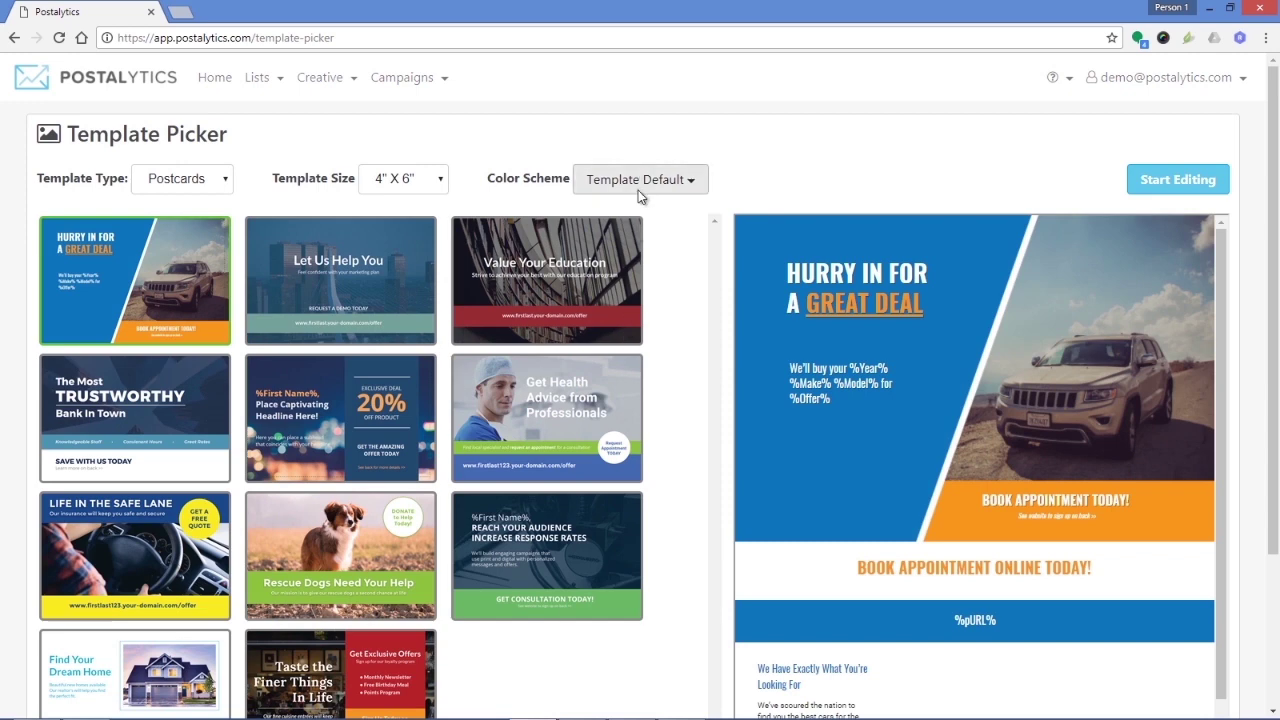
pyautogui.click(638, 187)
pyautogui.click(430, 180)
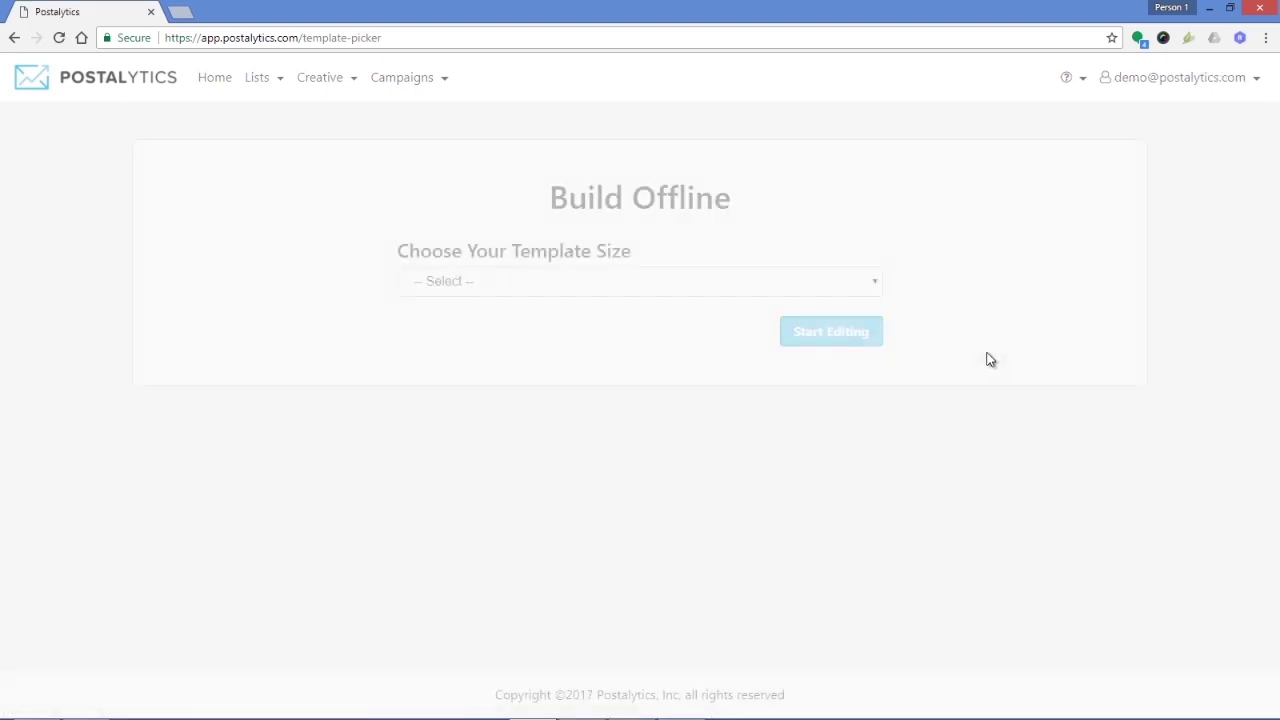
pyautogui.click(843, 294)
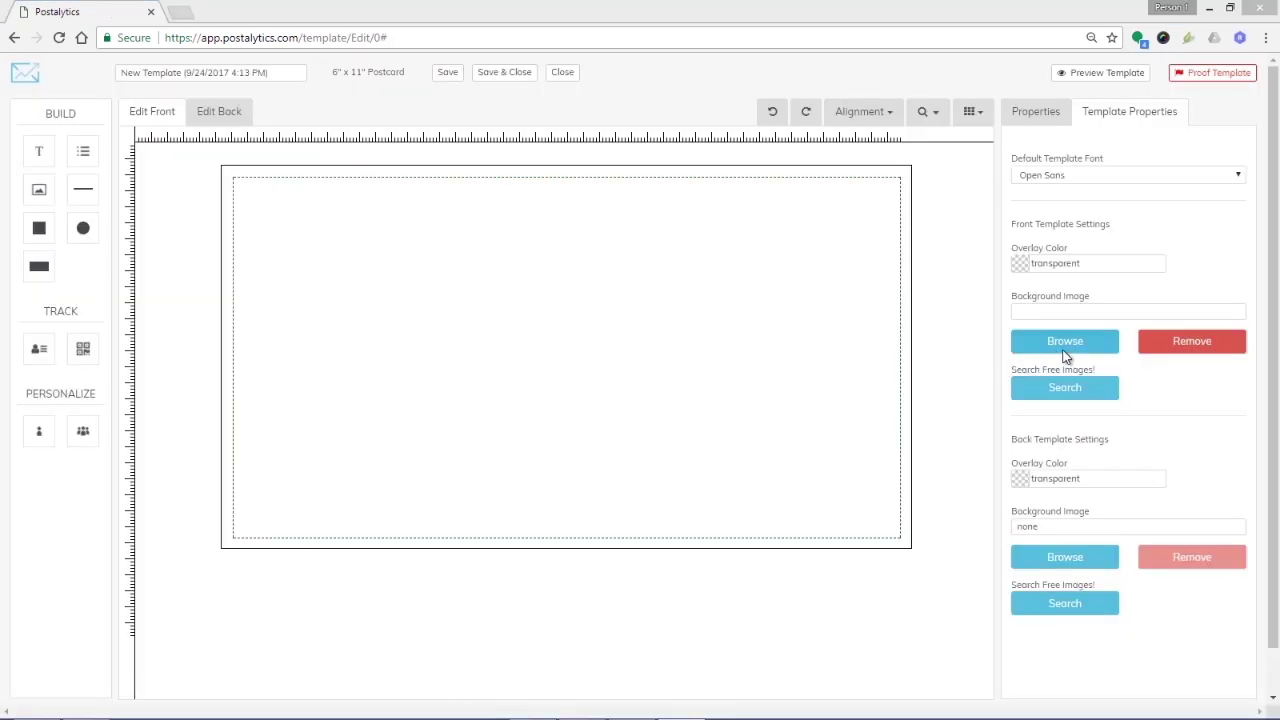
# - Search the free images for "puppy" and set the first photo as the postcard's front background image
pyautogui.click(1065, 387)
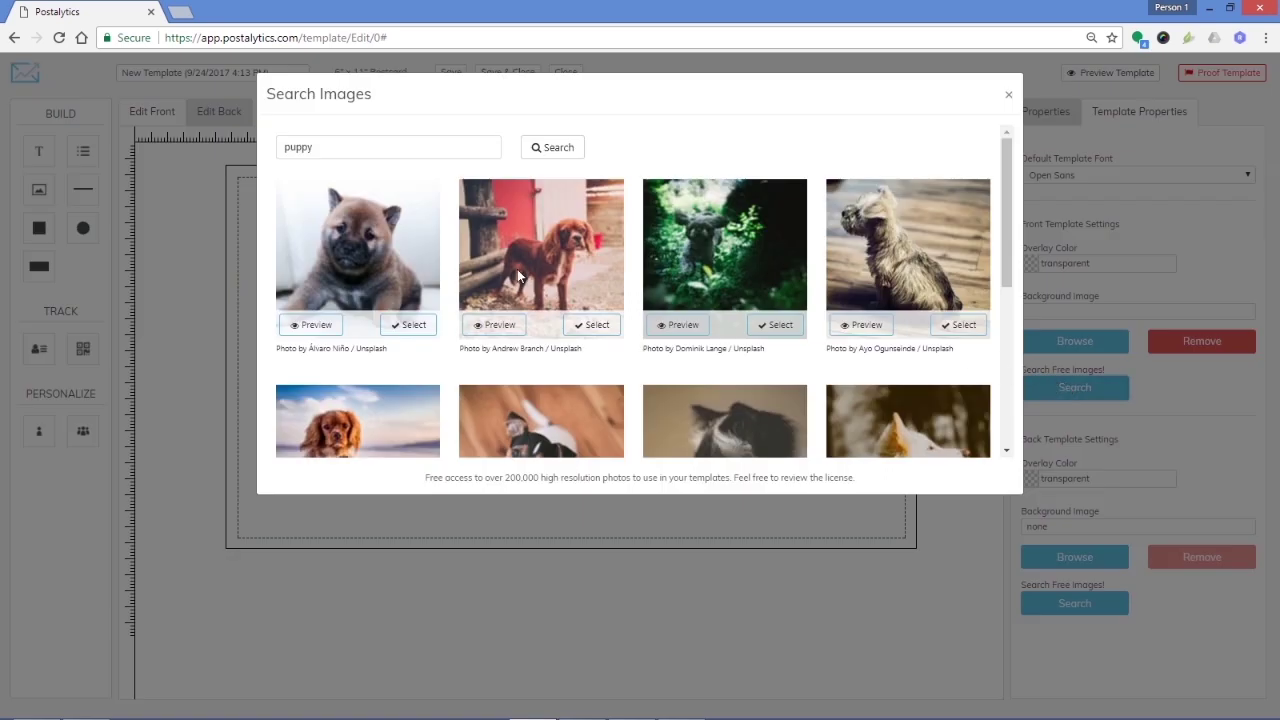
pyautogui.click(413, 324)
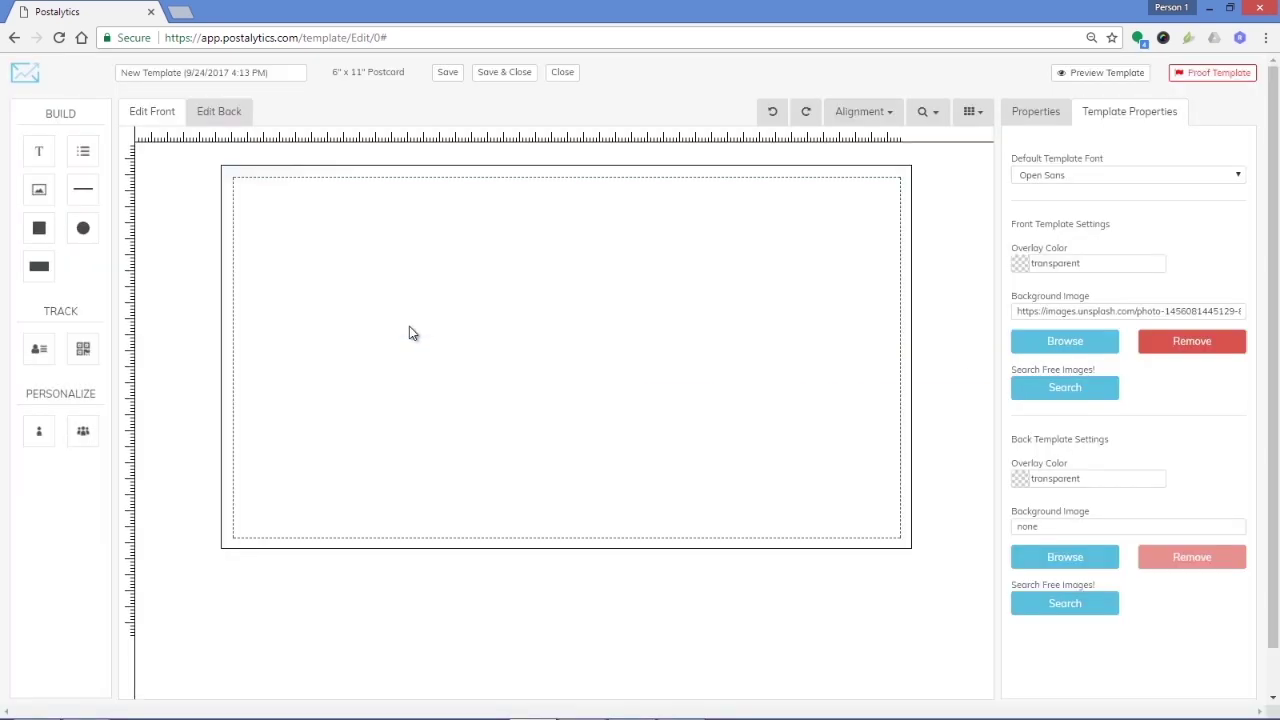
# - Add a text element to the postcard front and move it inside the safe area, across the top of the puppy's head
pyautogui.click(36, 151)
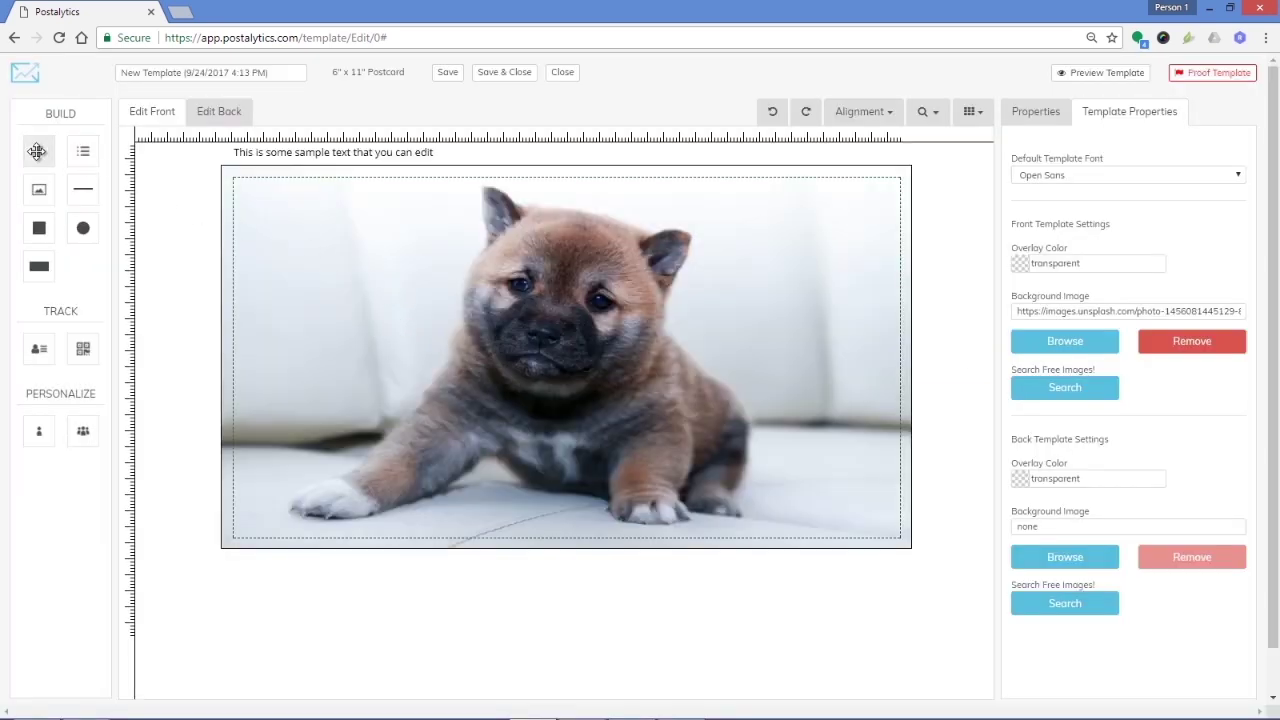
pyautogui.click(617, 155)
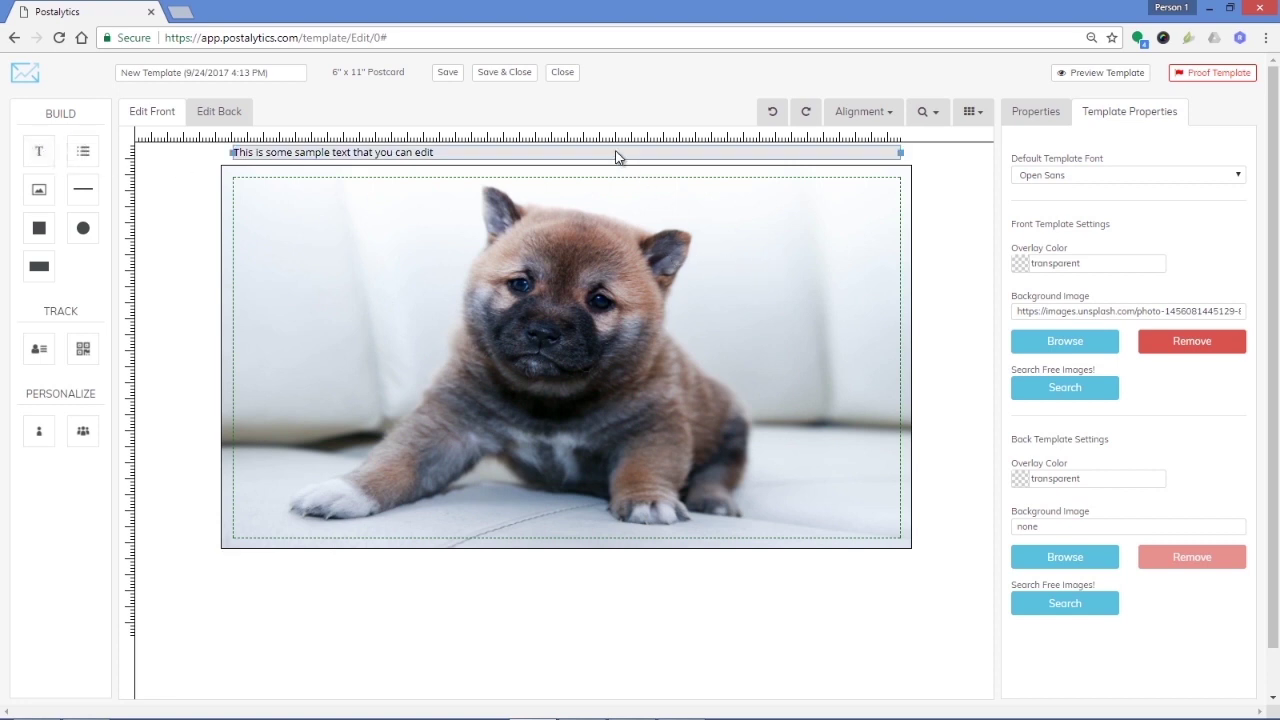
pyautogui.moveTo(616, 157); pyautogui.dragTo(616, 225)
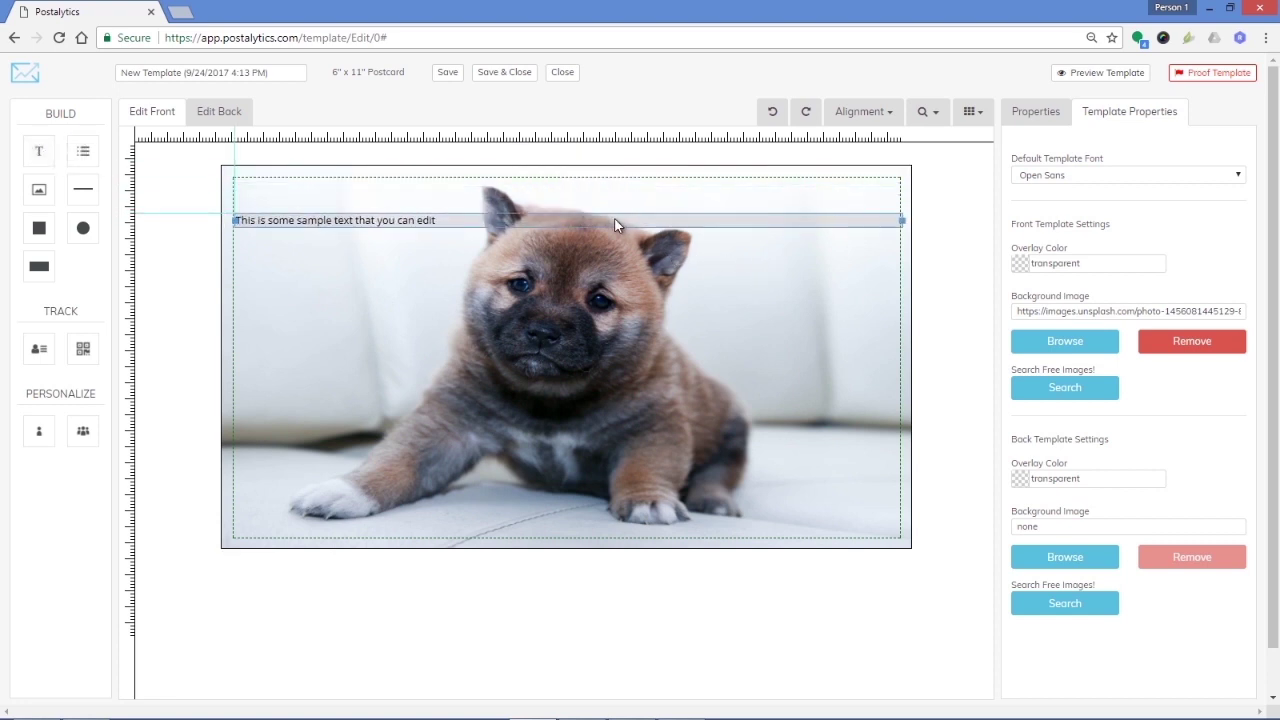
# - Increase the font size of the sample text to 25 px
pyautogui.click(609, 222)
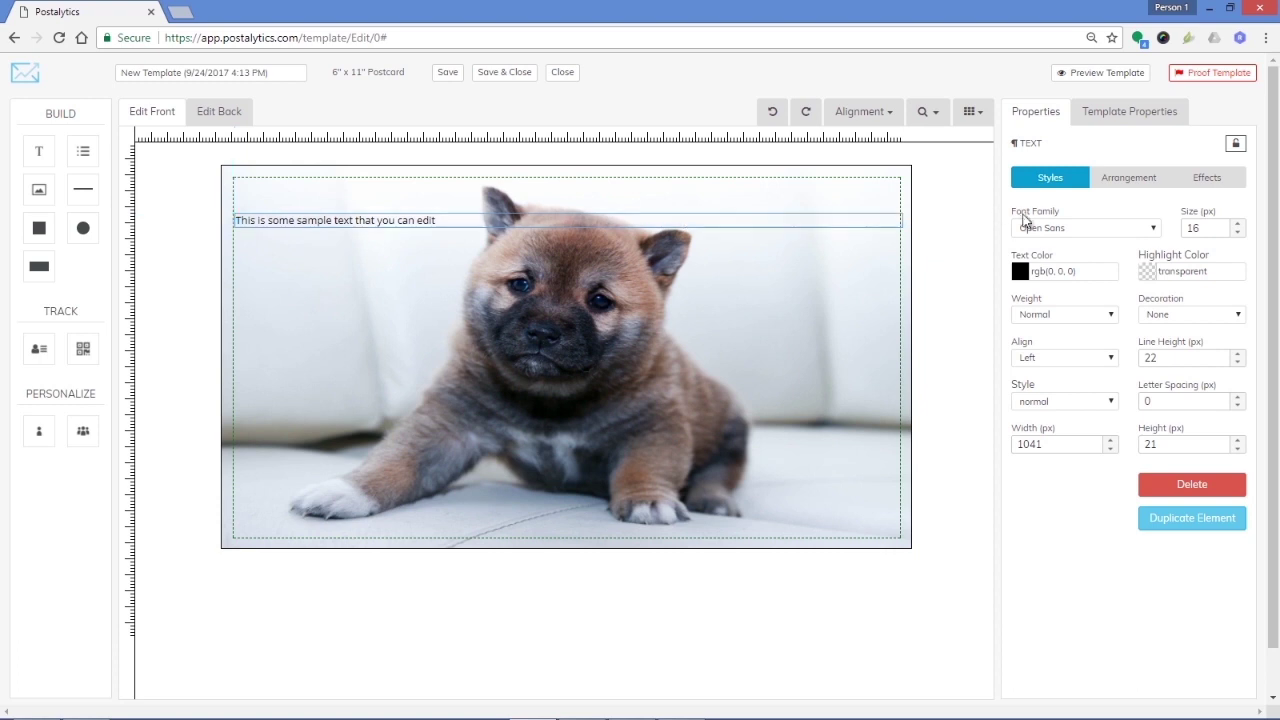
pyautogui.click(1238, 225)
pyautogui.click(1238, 225)
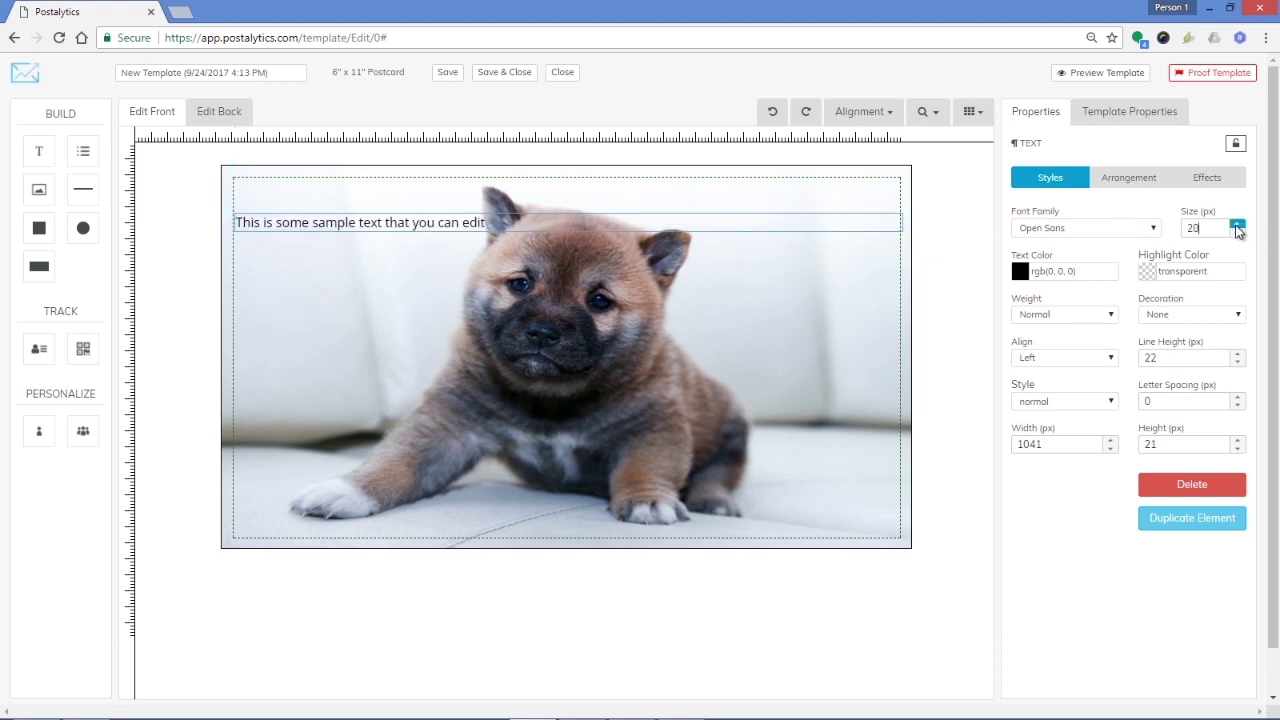
pyautogui.click(1237, 226)
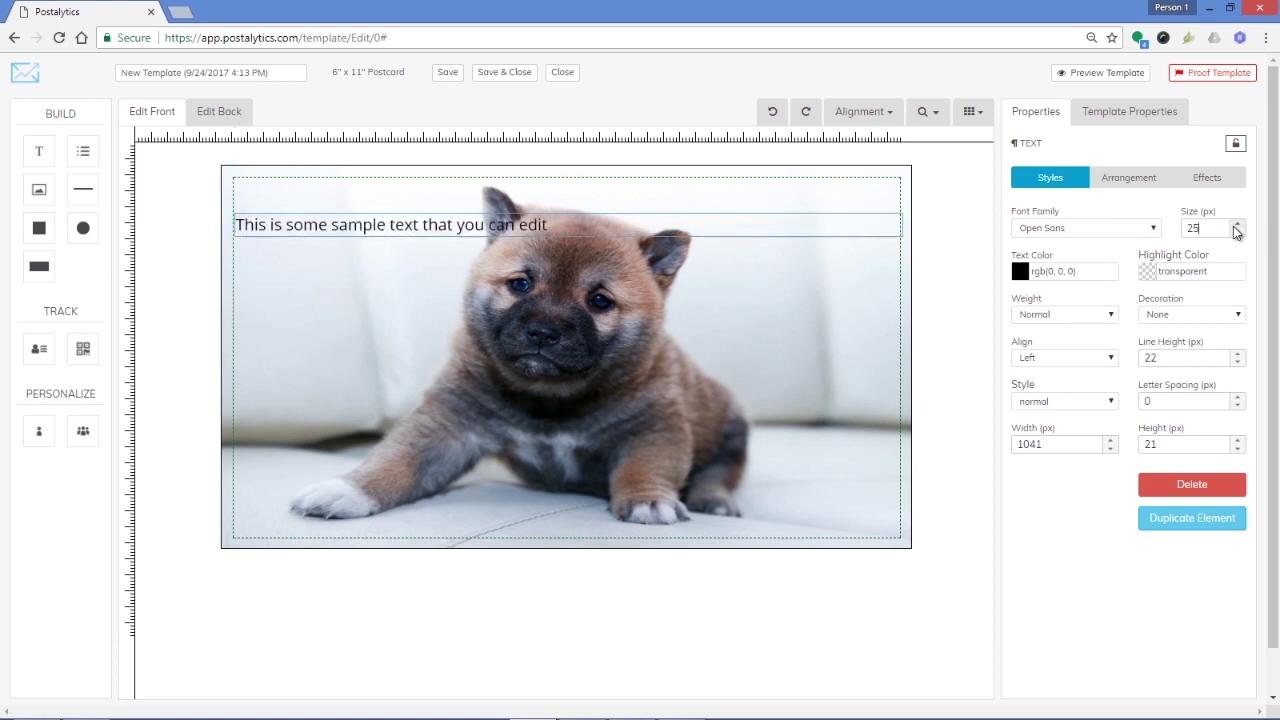
# - Insert the FirstName variable from the B2B list at the beginning of the sample text
pyautogui.click(239, 226)
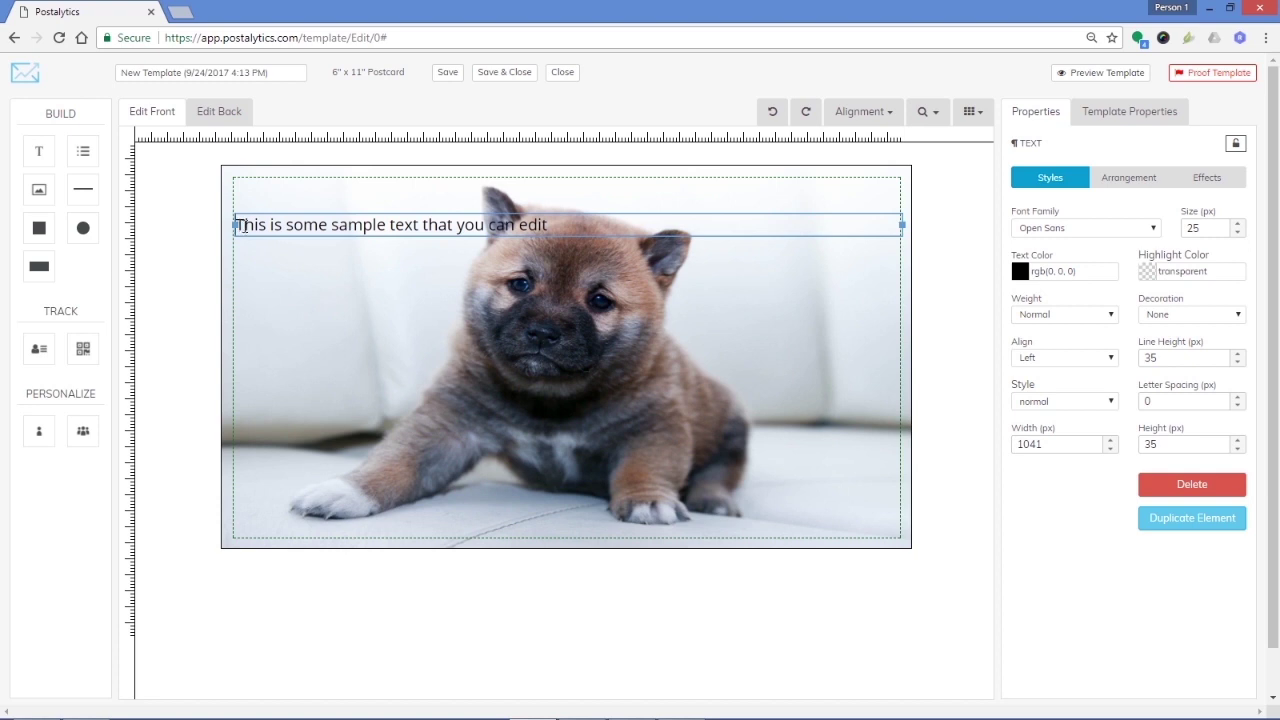
pyautogui.click(241, 226)
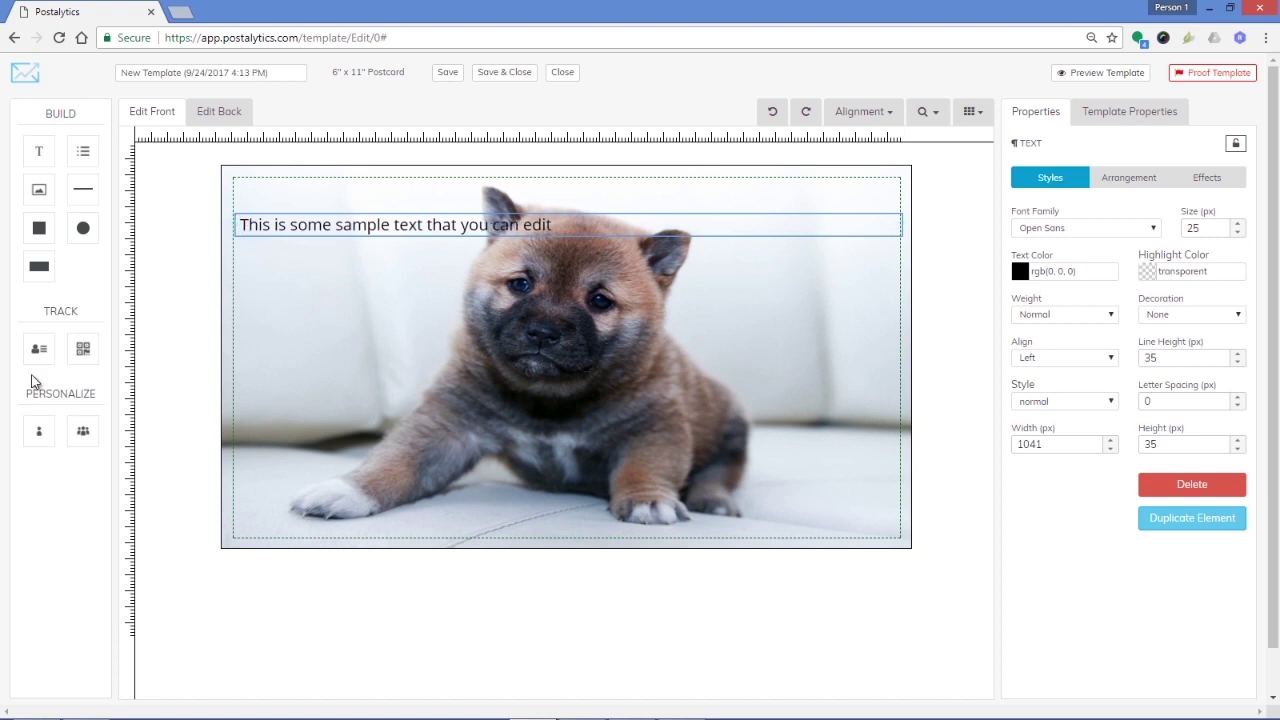
pyautogui.click(38, 432)
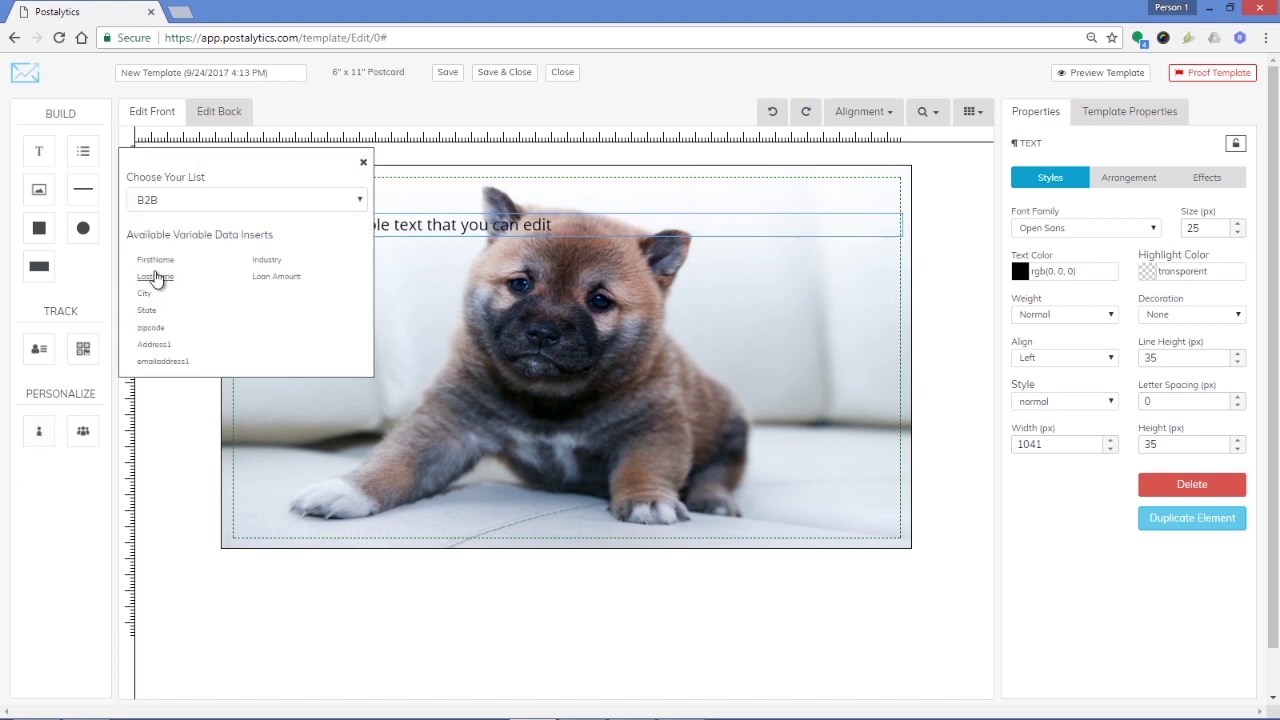
pyautogui.click(158, 261)
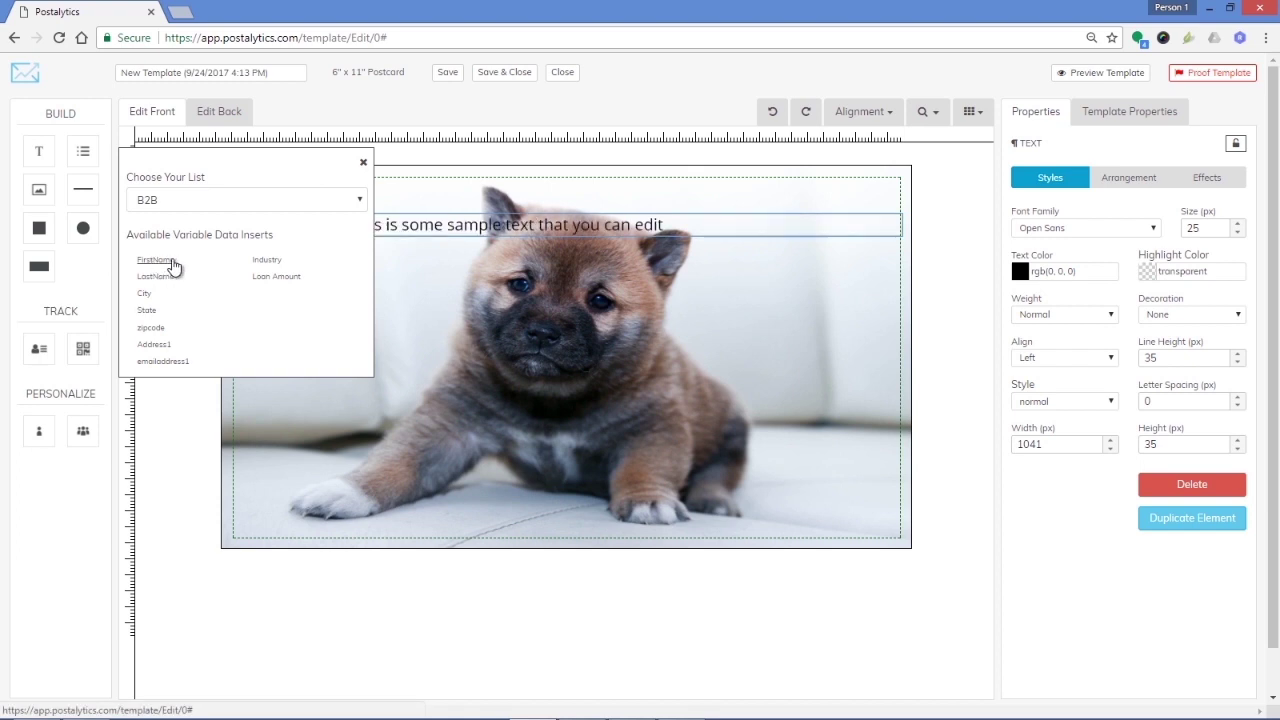
pyautogui.click(363, 162)
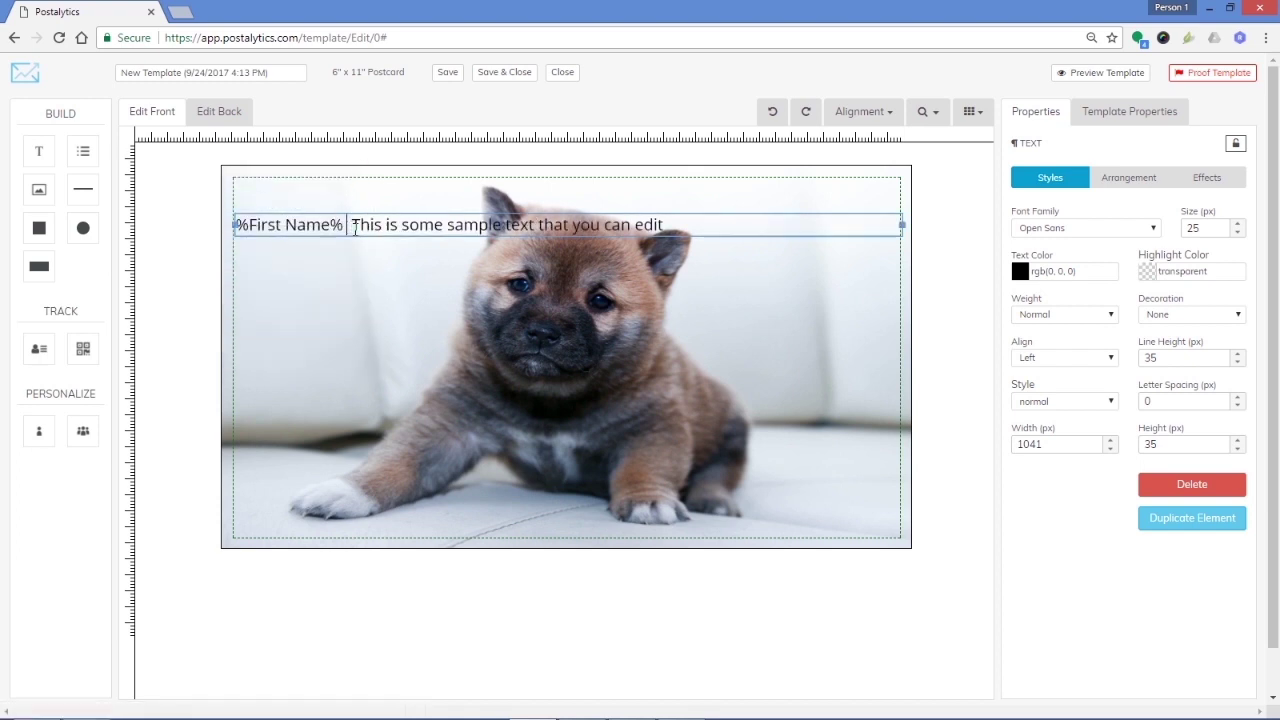
# - Add a variable logic block that displays the content "go" if %State% equals MA
pyautogui.click(85, 432)
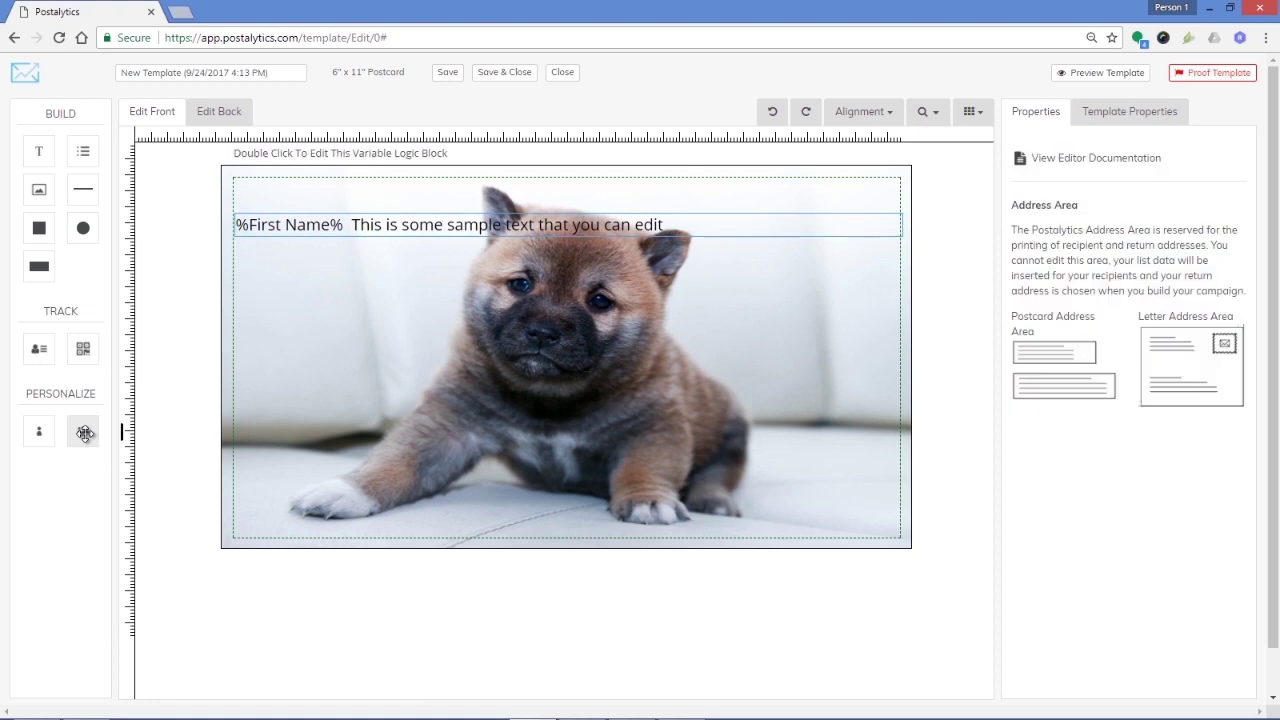
pyautogui.click(305, 155)
pyautogui.doubleClick(305, 155)
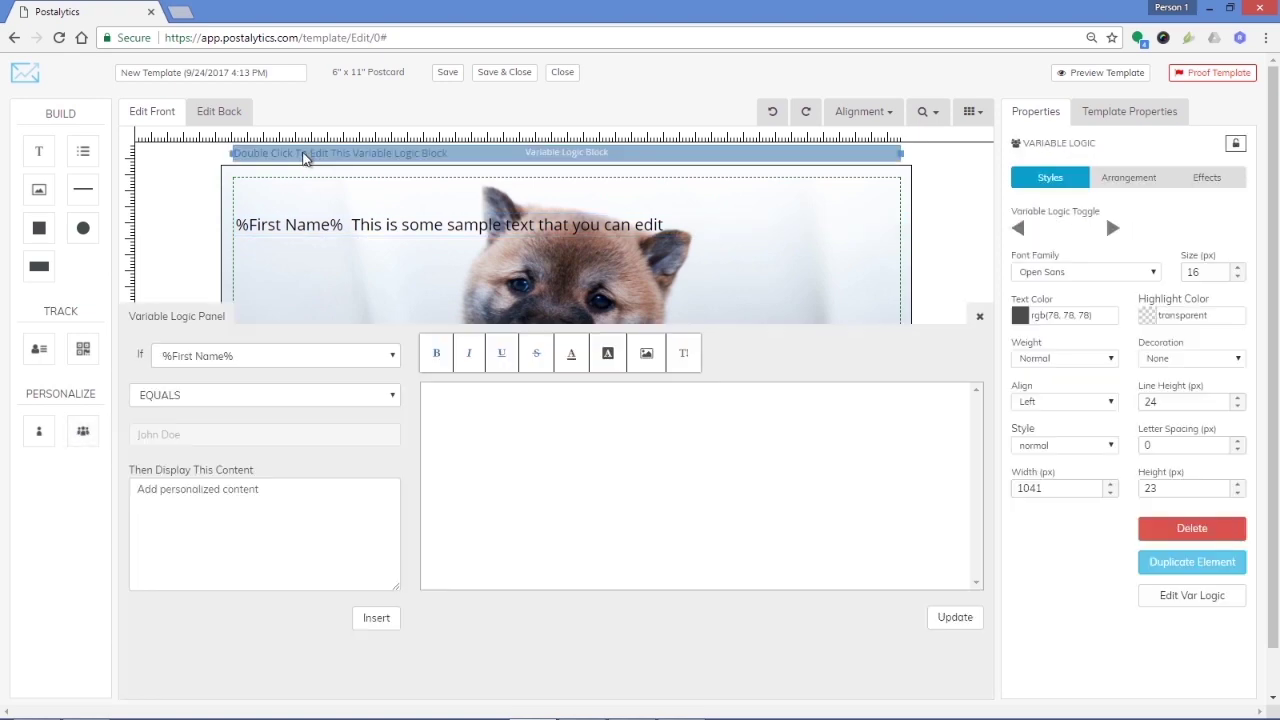
pyautogui.click(282, 362)
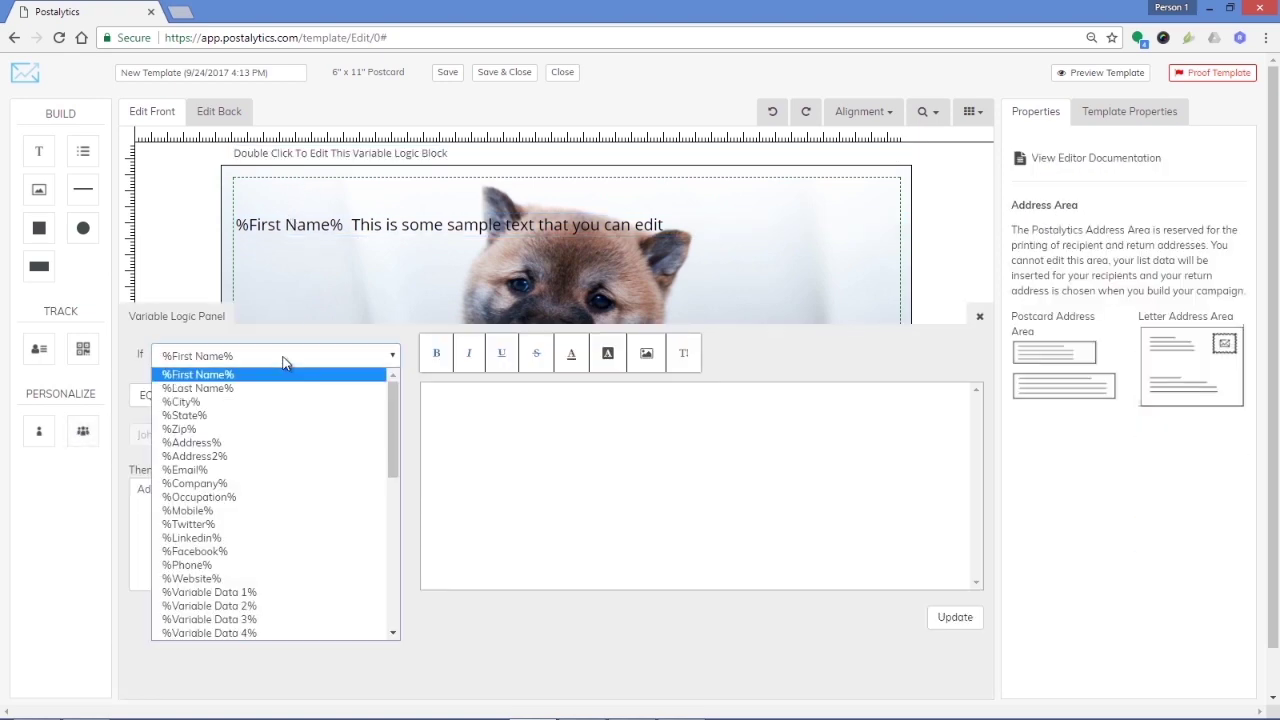
pyautogui.click(277, 417)
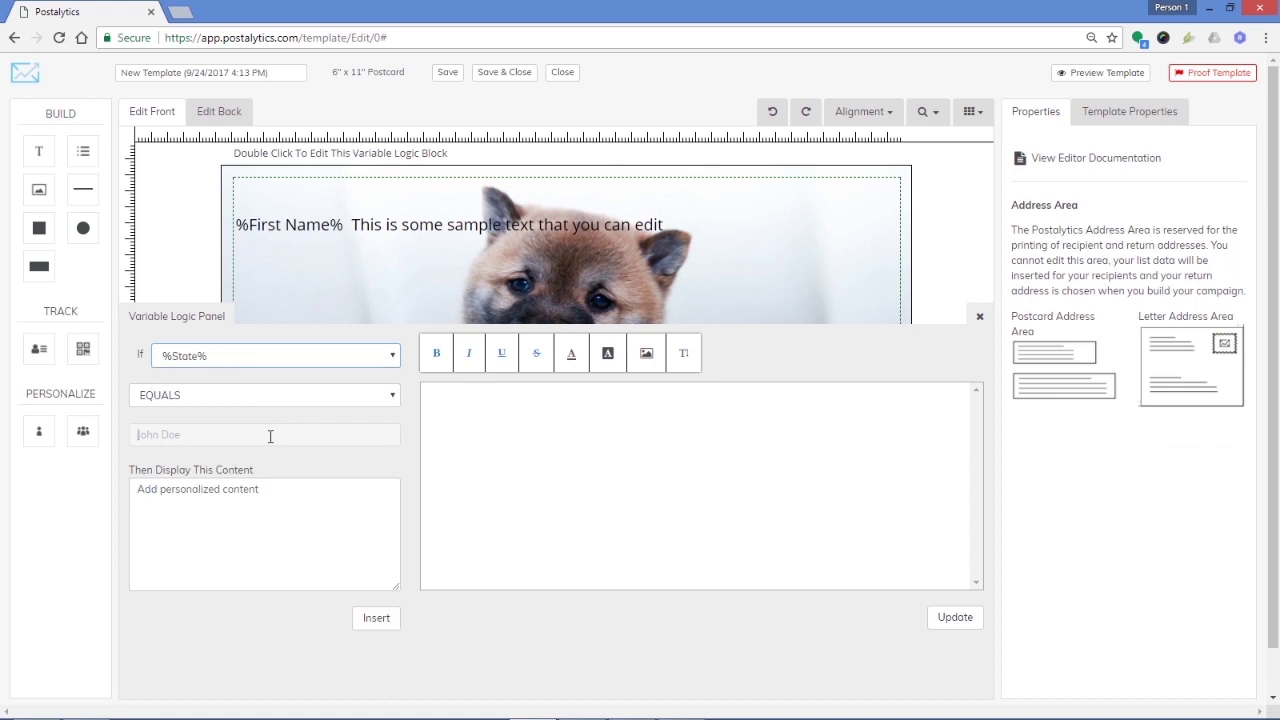
pyautogui.click(288, 428)
pyautogui.write('MA')
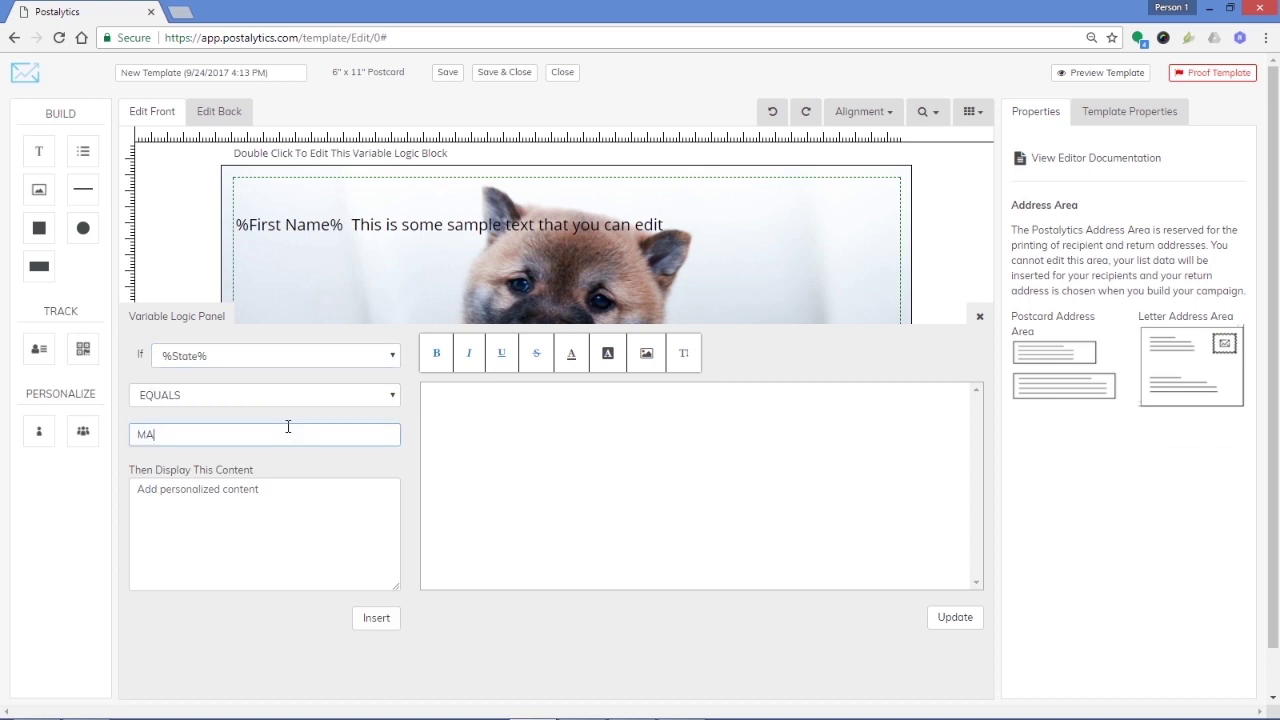
pyautogui.click(211, 500)
pyautogui.write('go')
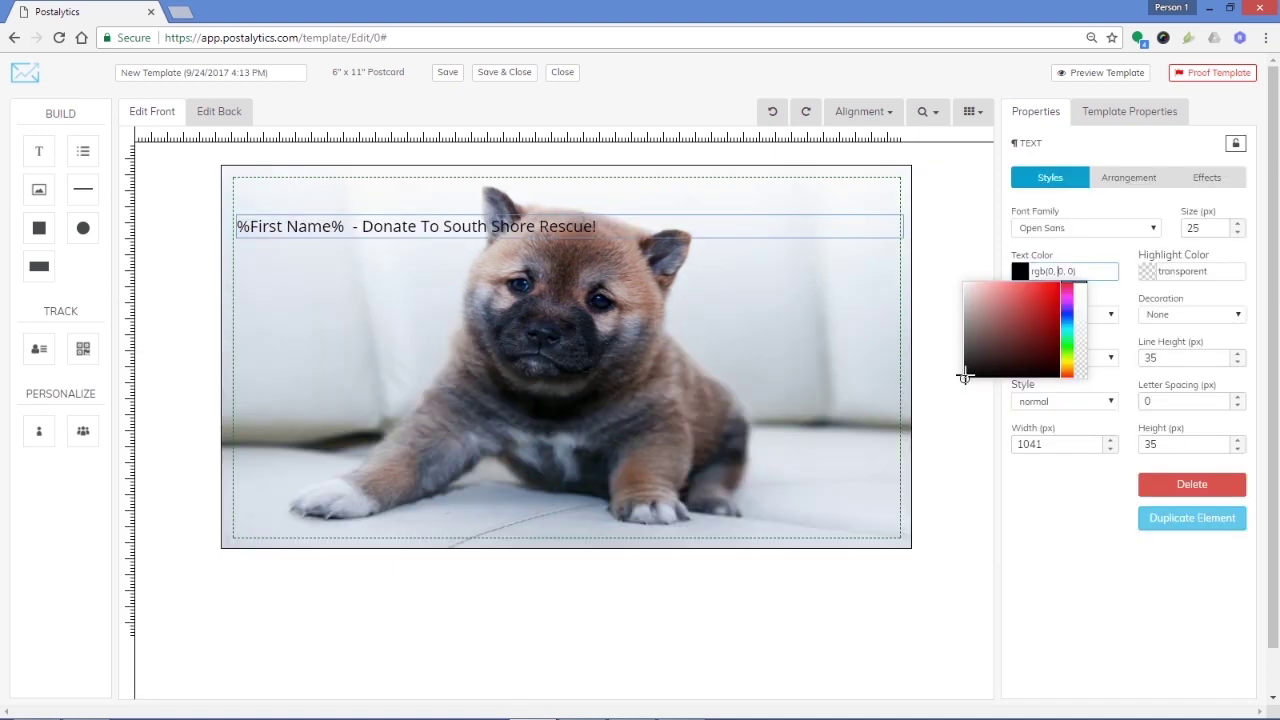
# - Change the text color of the donation headline to white
pyautogui.moveTo(964, 377); pyautogui.dragTo(960, 285)
pyautogui.click(940, 265)
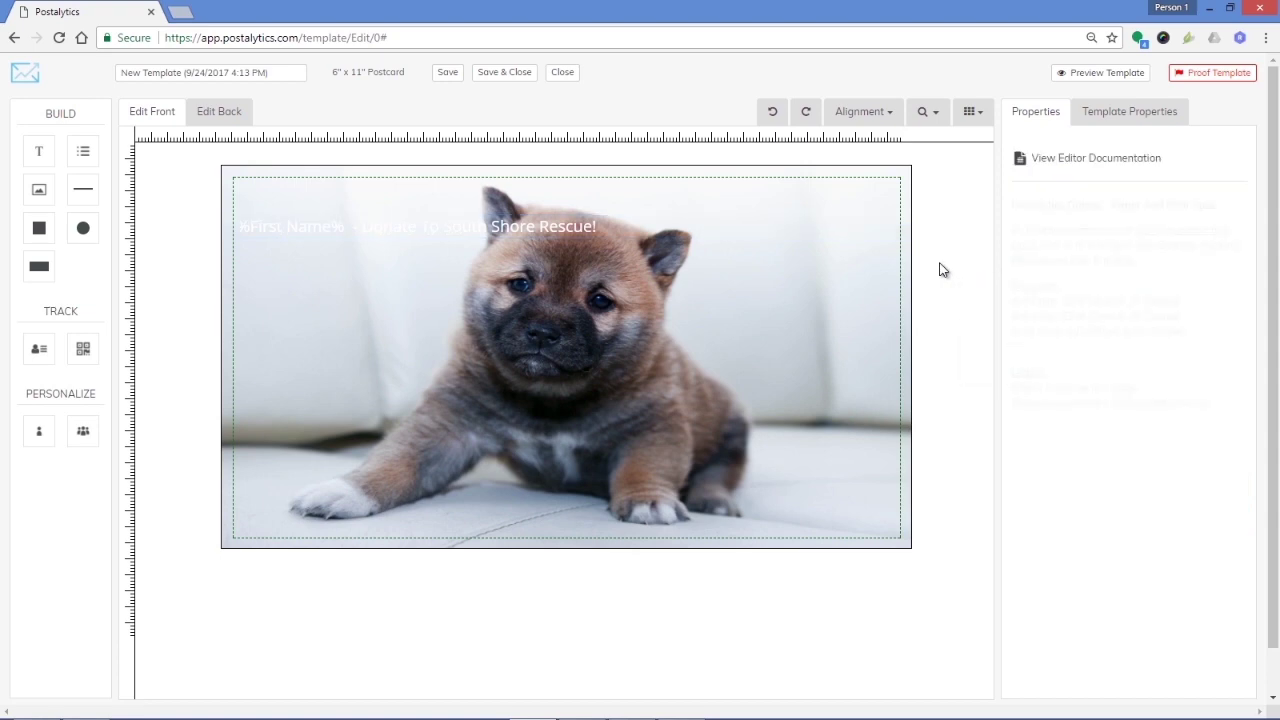
# - Darken the front background by setting the front overlay color to rgba(0, 0, 0, 0.39)
pyautogui.click(1127, 115)
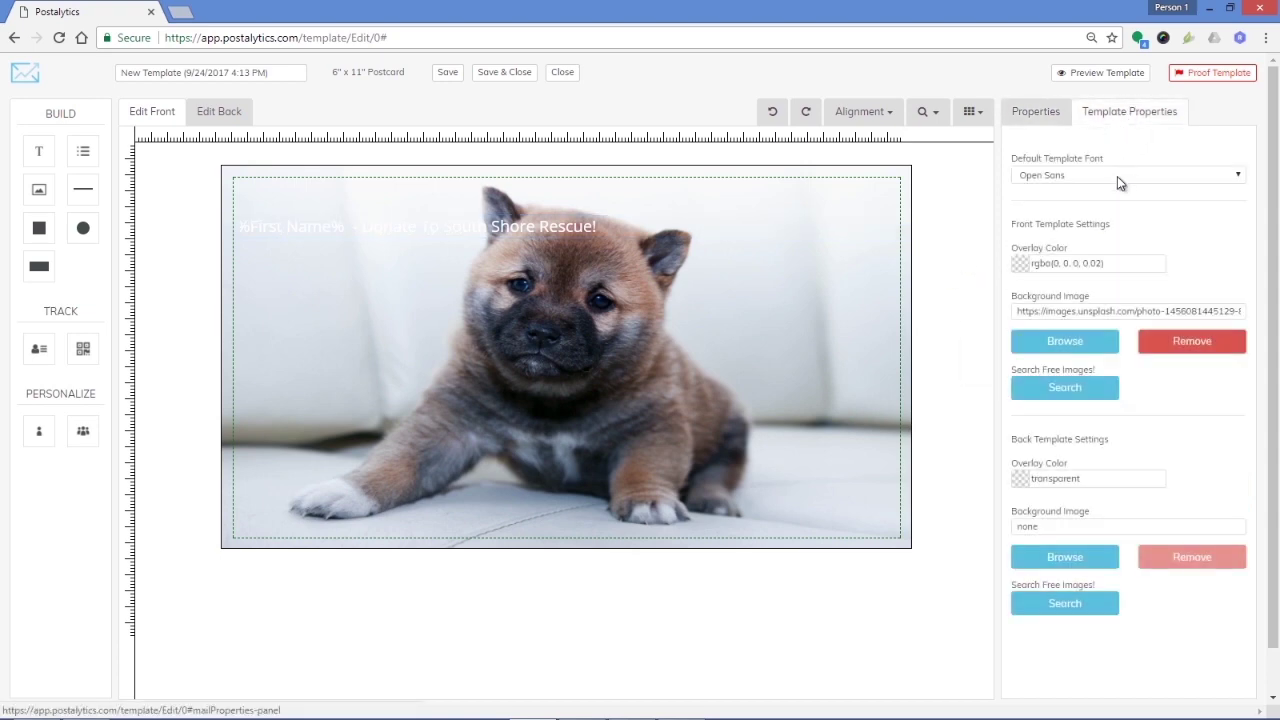
pyautogui.click(1025, 266)
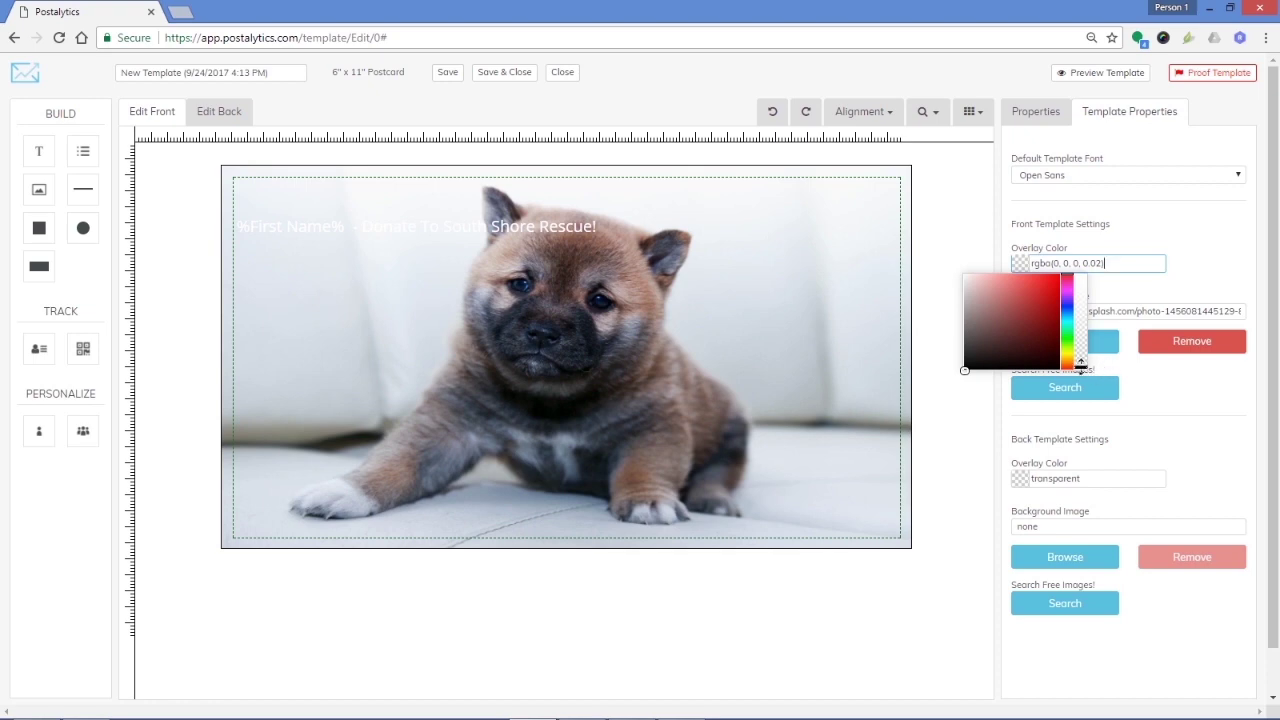
pyautogui.moveTo(1080, 362); pyautogui.dragTo(1080, 330)
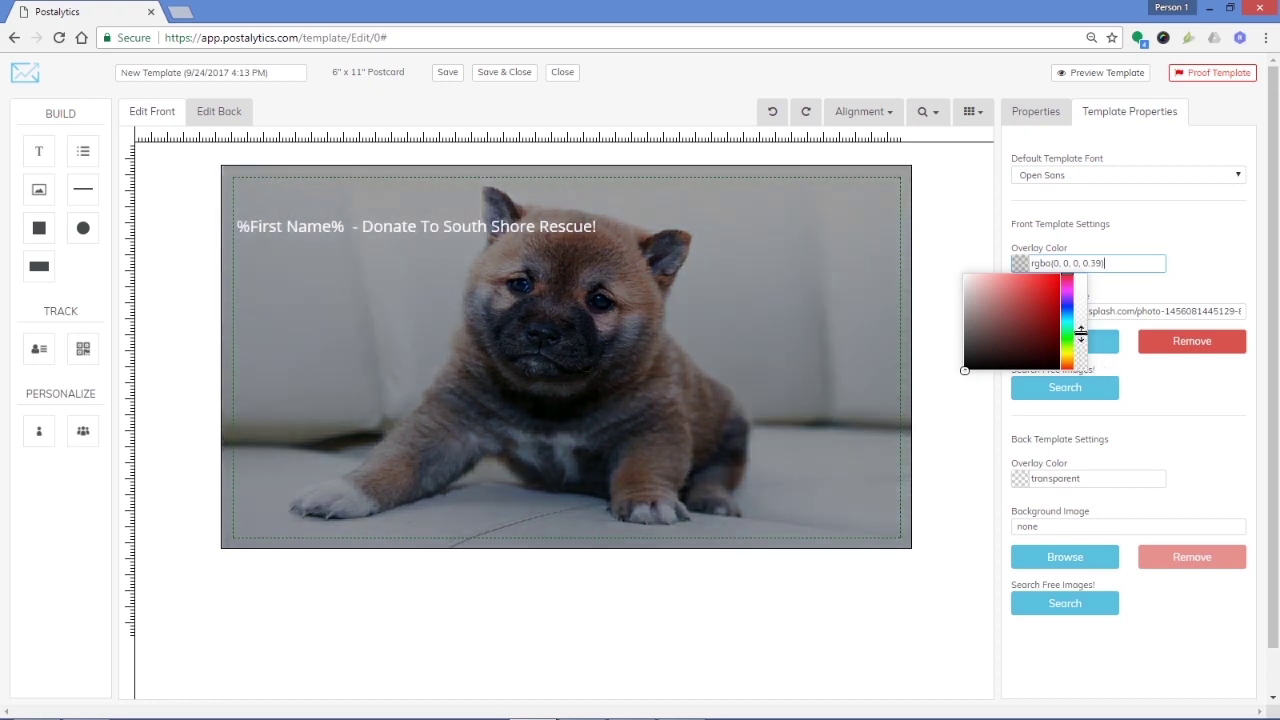
# - Add a pURL tracker below the headline along the front's left margin, with 46 px text in near-white (255, 252, 252)
pyautogui.click(37, 350)
pyautogui.moveTo(255, 154); pyautogui.dragTo(258, 370)
pyautogui.click(258, 372)
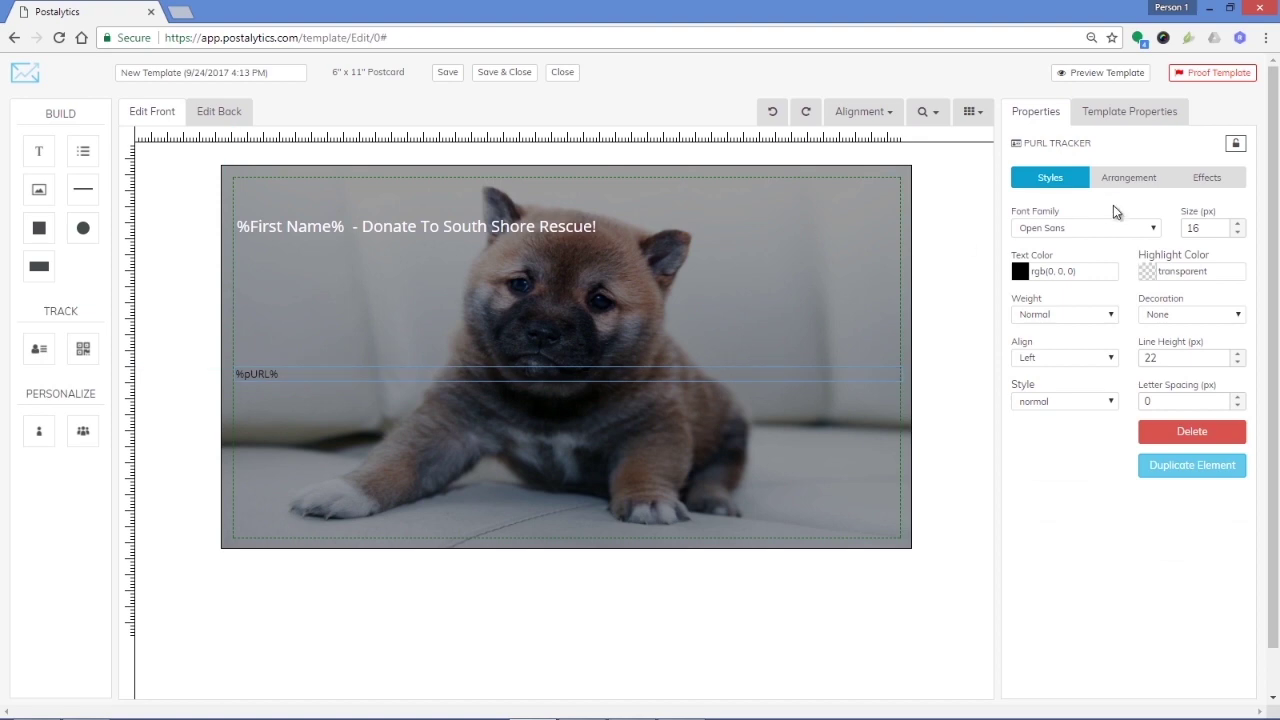
pyautogui.click(1238, 224)
pyautogui.moveTo(1238, 227); pyautogui.dragTo(1238, 227)
pyautogui.click(1051, 272)
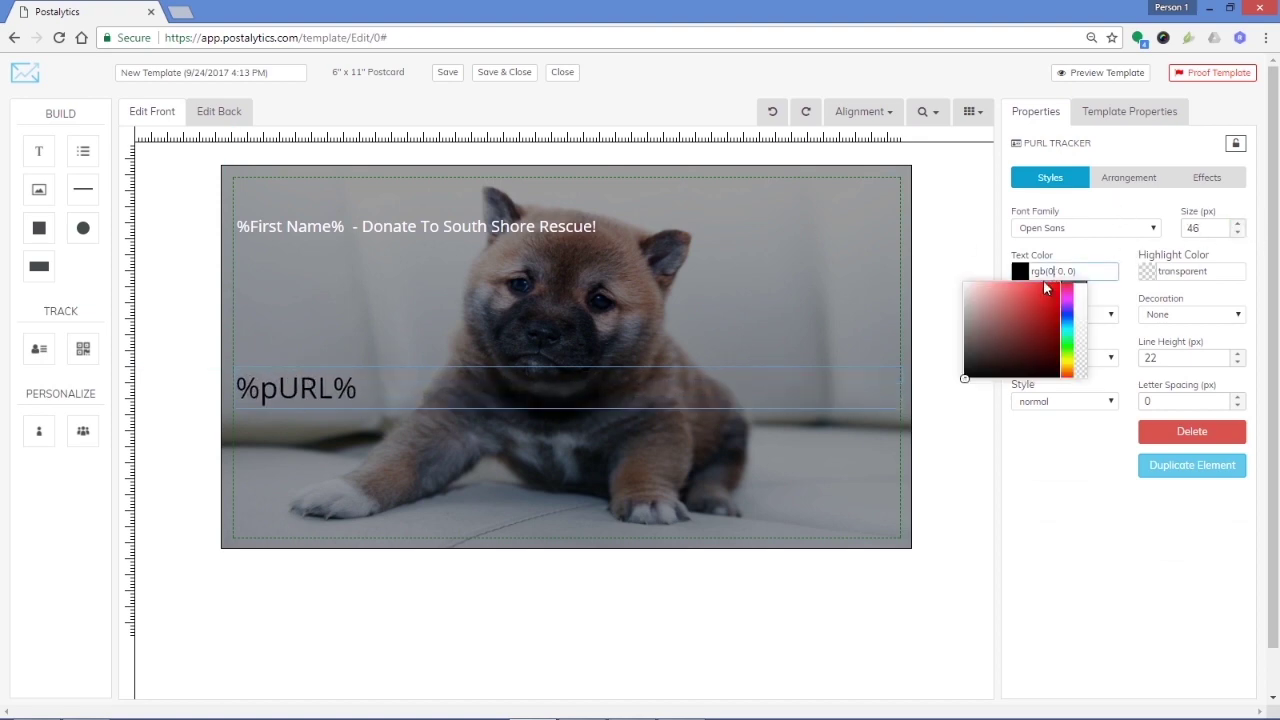
pyautogui.moveTo(973, 376); pyautogui.dragTo(963, 280)
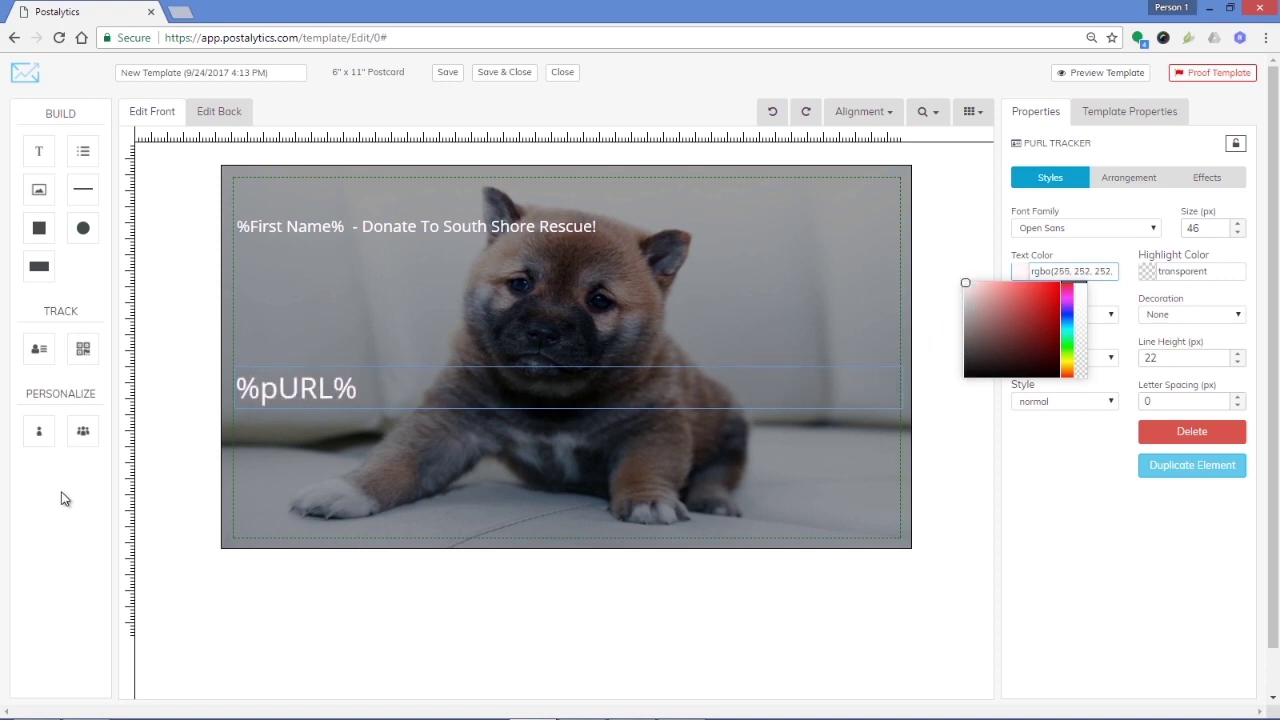
# - Place a QR code tracker in the lower-right corner of the postcard front
pyautogui.moveTo(83, 348); pyautogui.dragTo(866, 500)
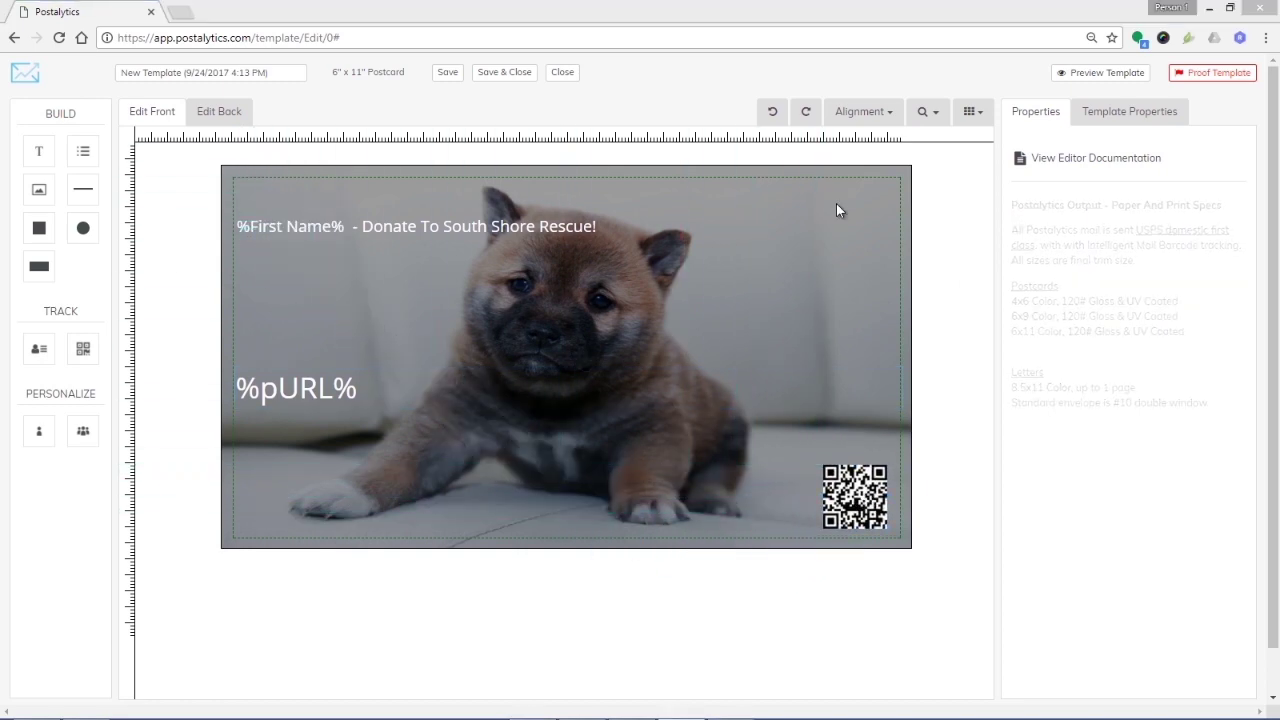
# - On the postcard back, move the "Your Content" heading down to just above the address block
pyautogui.click(228, 121)
pyautogui.click(588, 214)
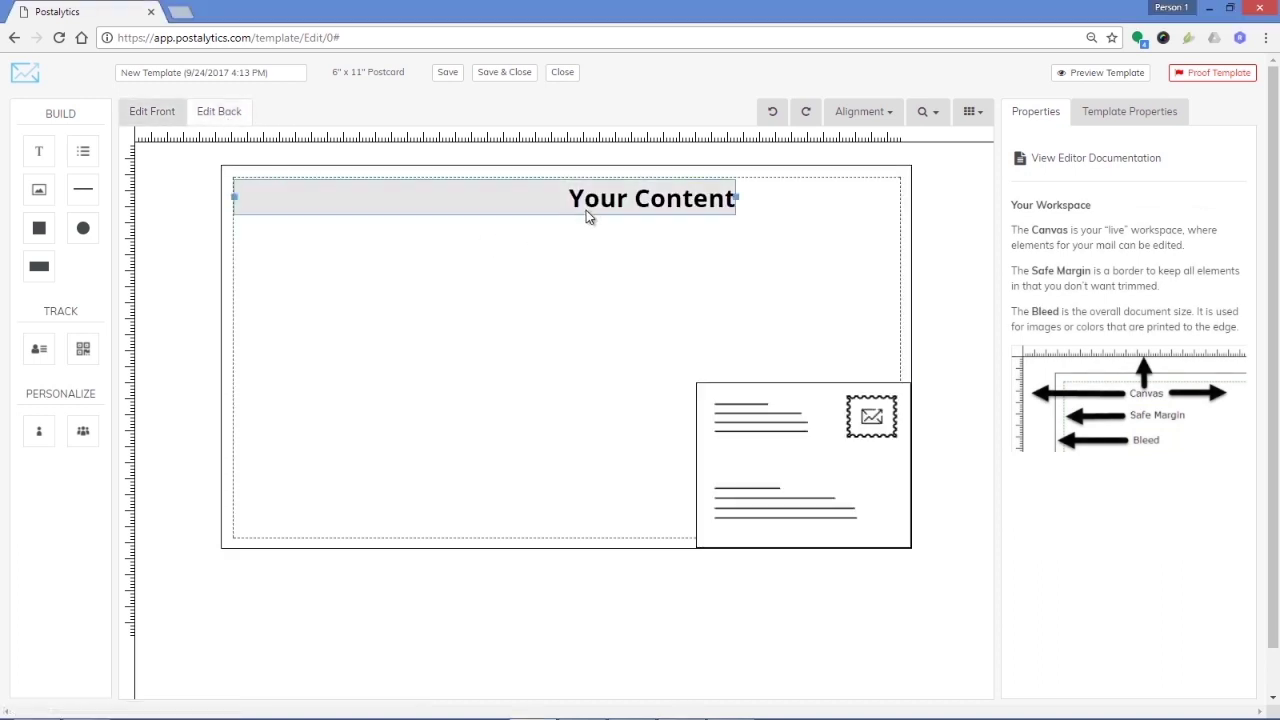
pyautogui.moveTo(588, 207); pyautogui.dragTo(690, 320)
# - Generate a proof of the template, review the personalized front page, and close the proof and the template editor
pyautogui.click(1187, 74)
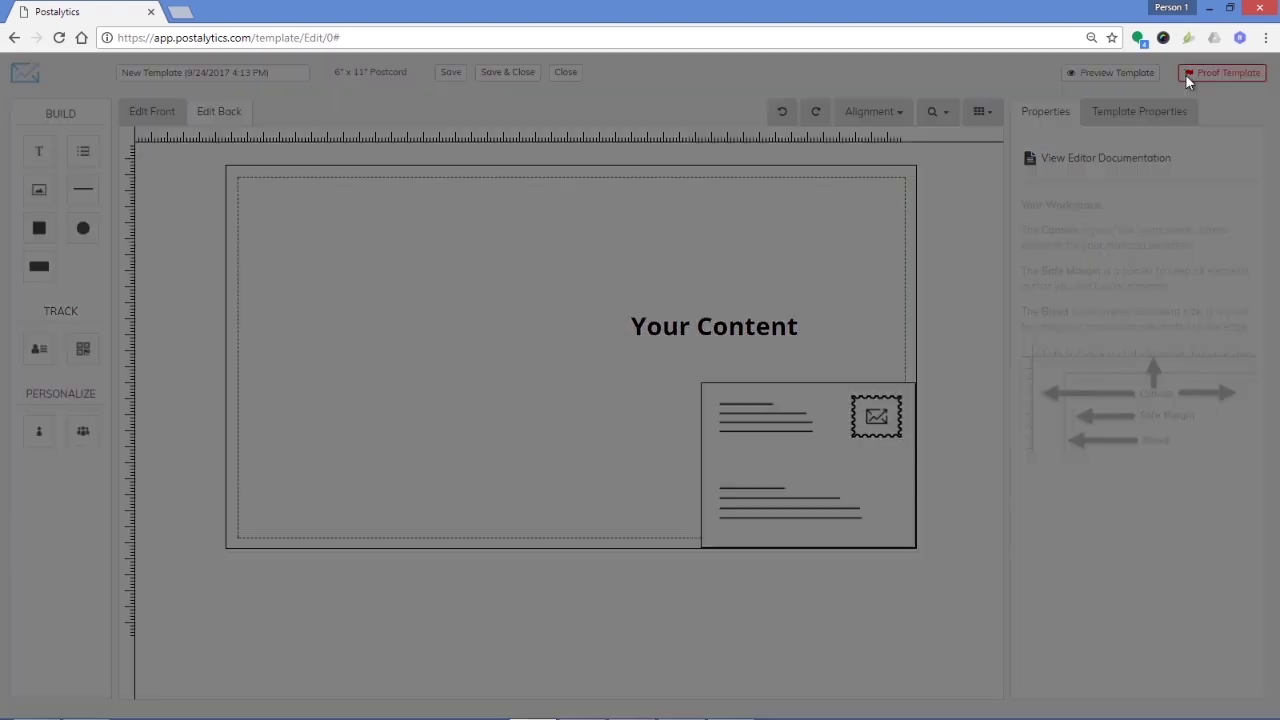
pyautogui.click(324, 170)
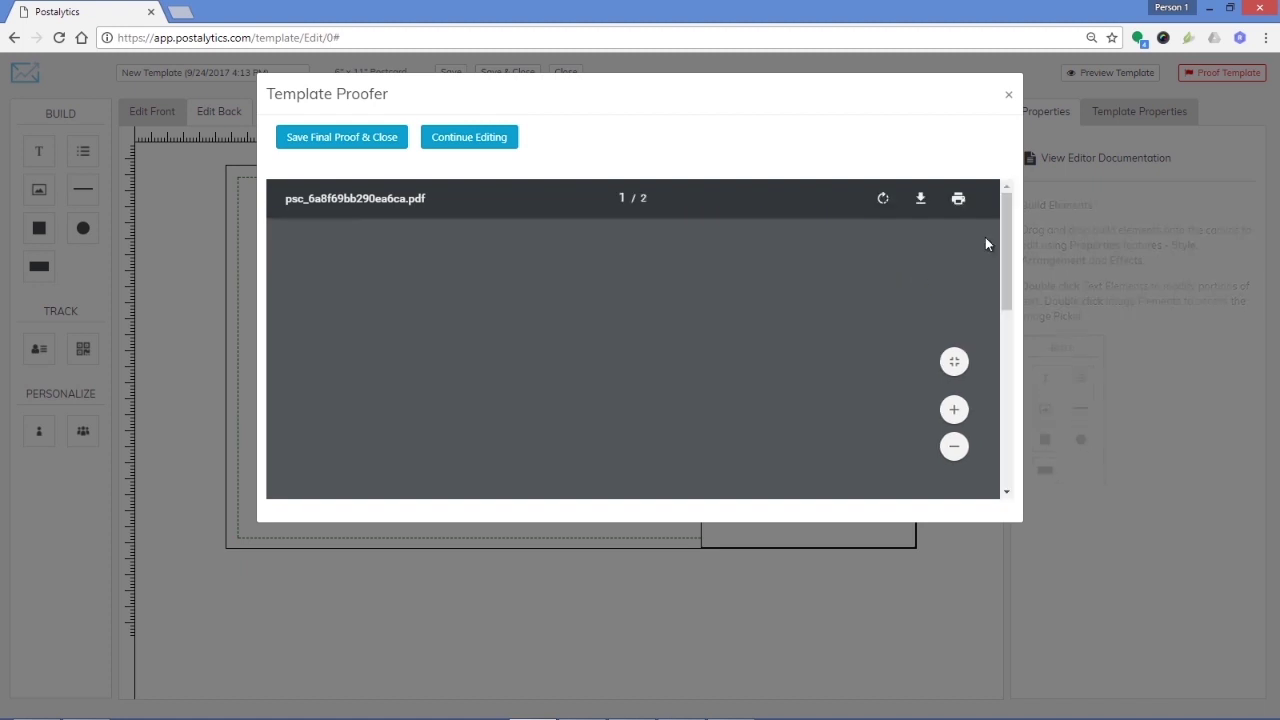
pyautogui.moveTo(1008, 218); pyautogui.dragTo(1006, 142)
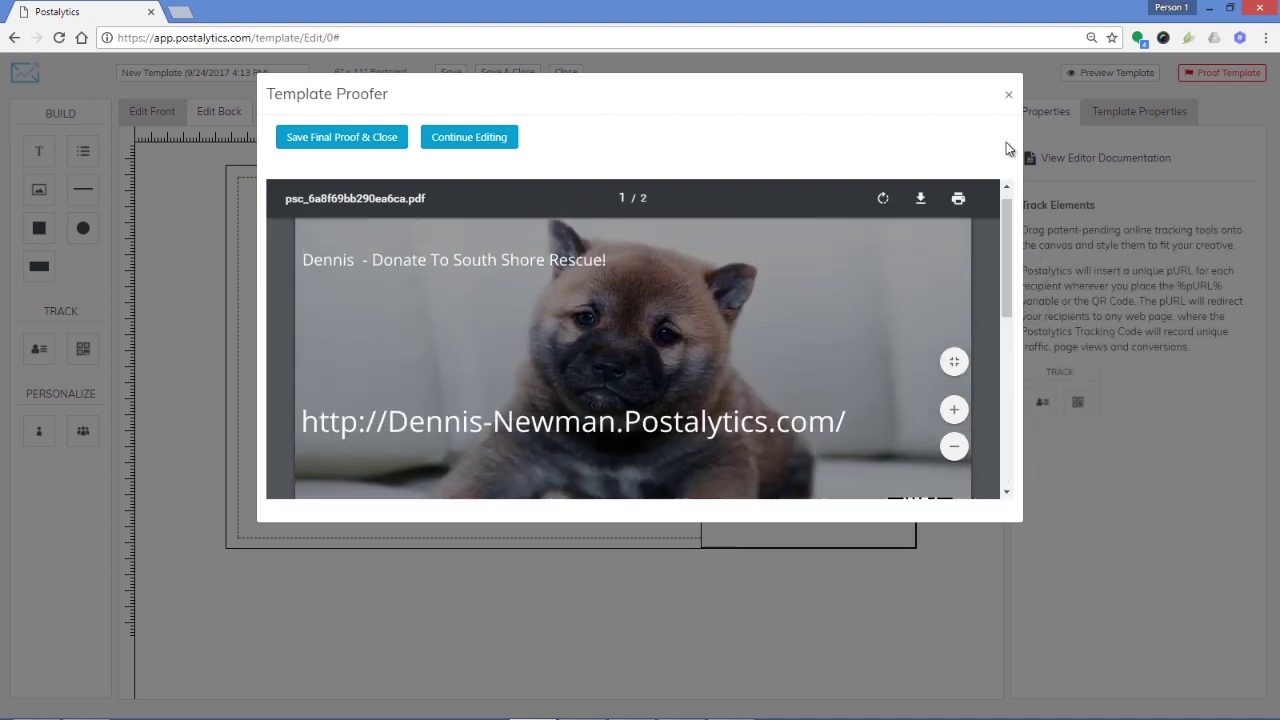
pyautogui.click(1009, 94)
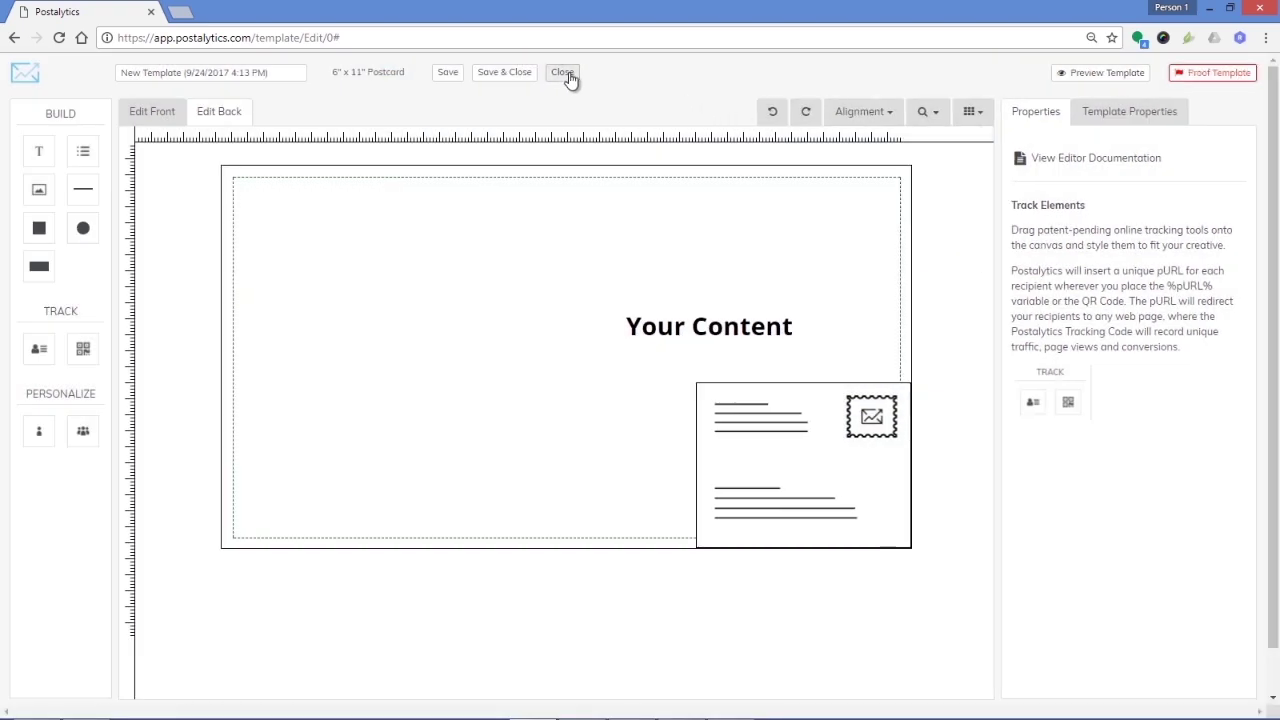
pyautogui.click(561, 84)
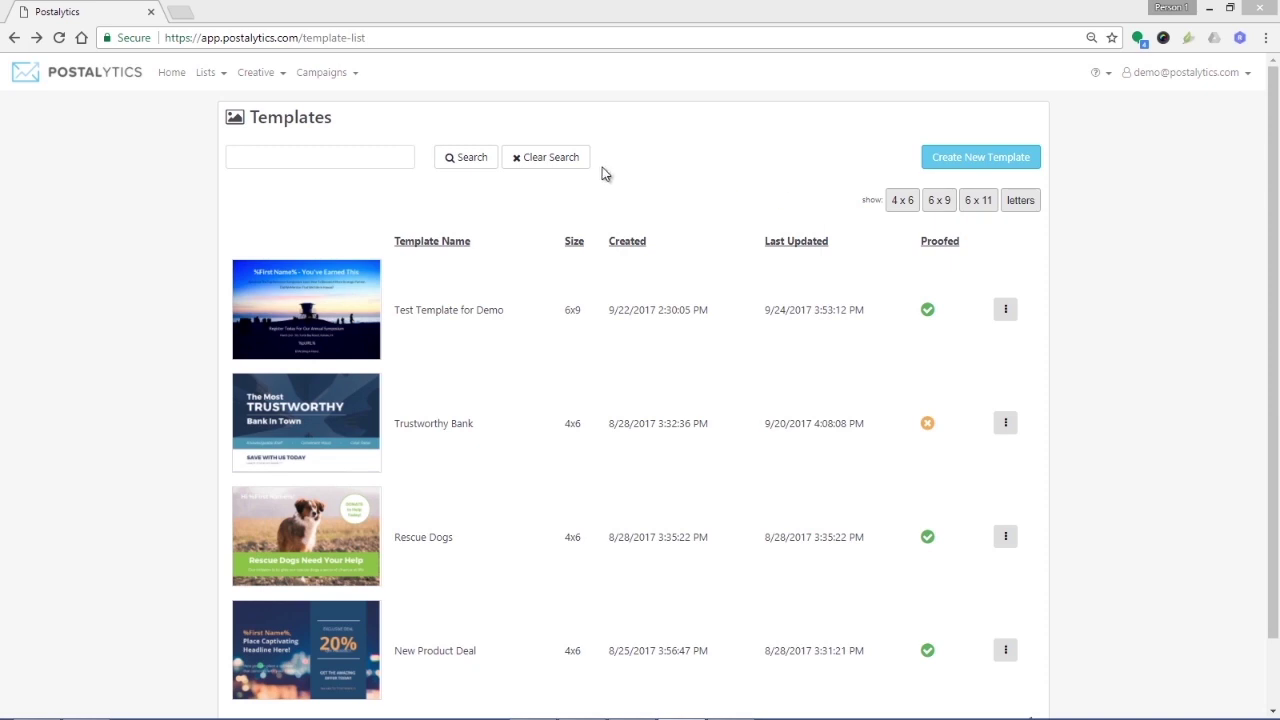
# - Create a Smart Send campaign, enter a campaign name and keep the preset return address
pyautogui.click(316, 73)
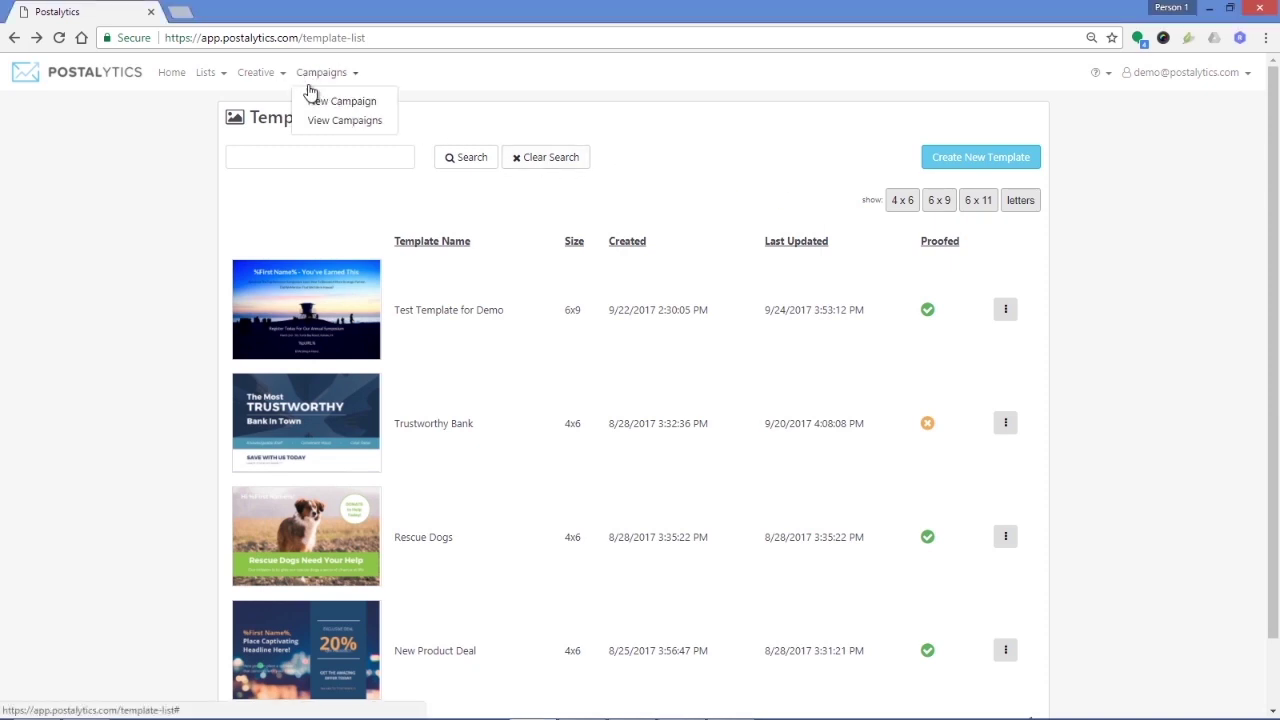
pyautogui.click(316, 99)
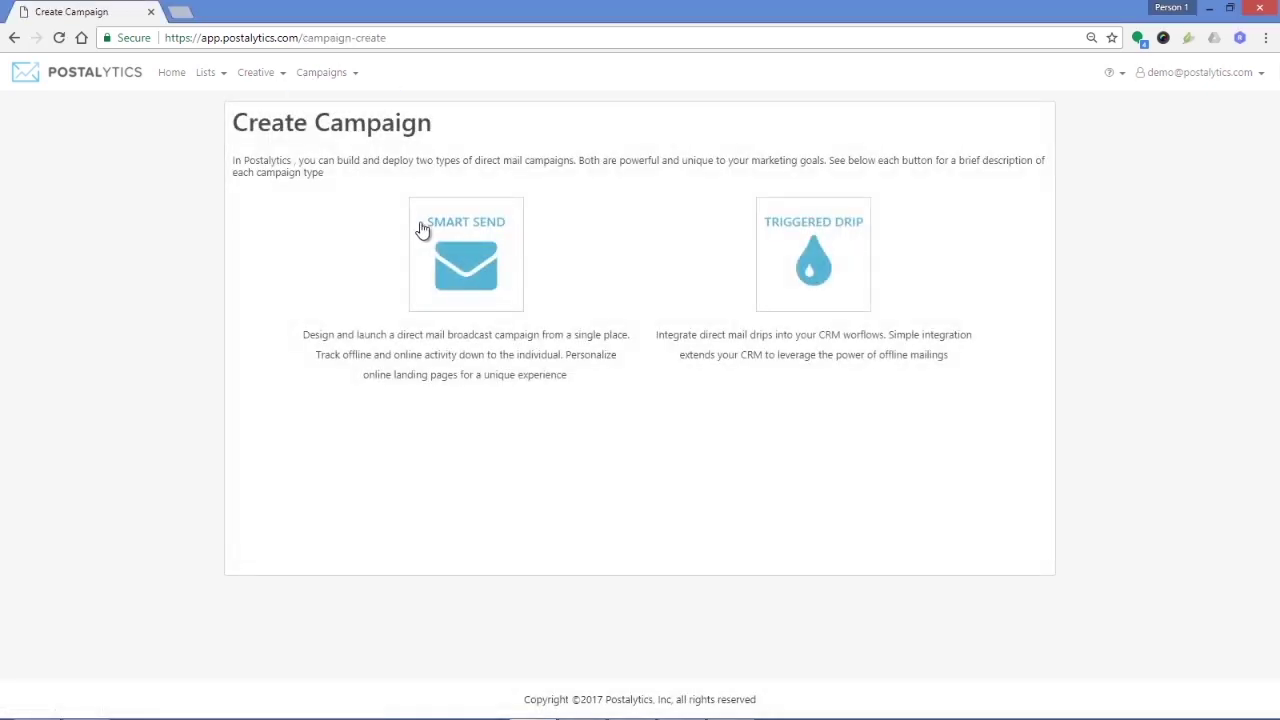
pyautogui.click(469, 254)
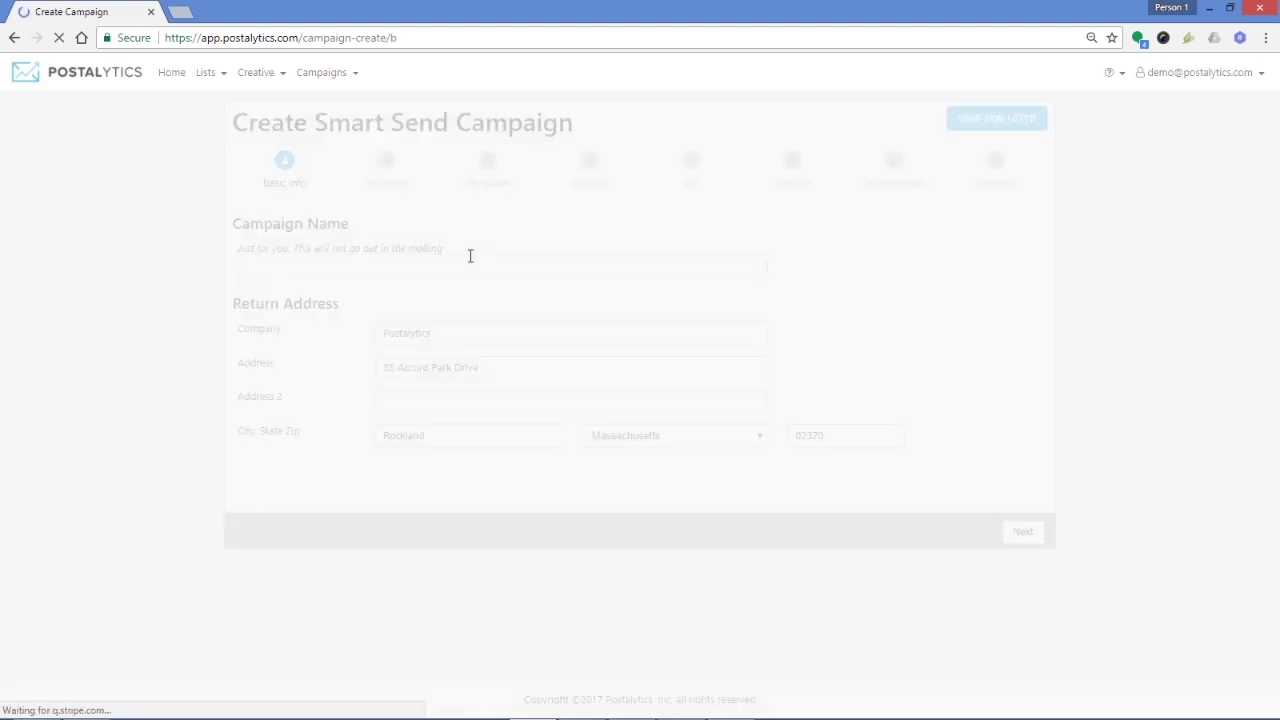
pyautogui.click(467, 260)
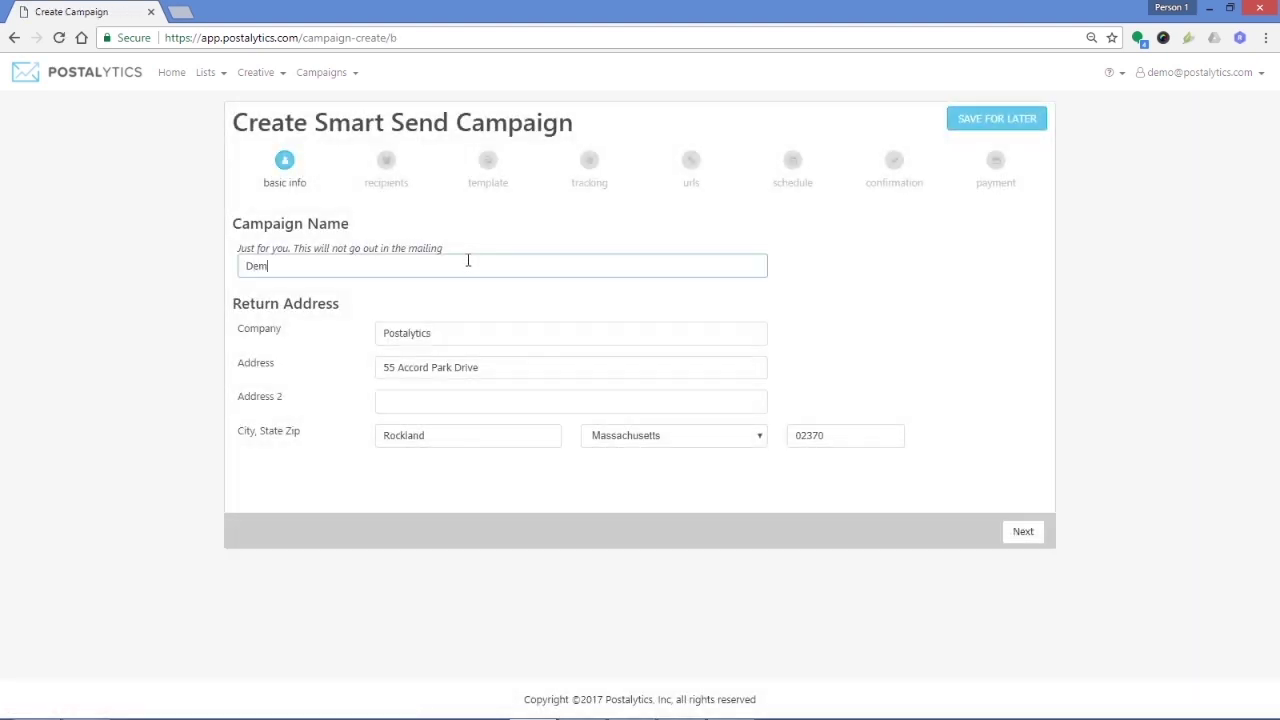
pyautogui.click(1033, 538)
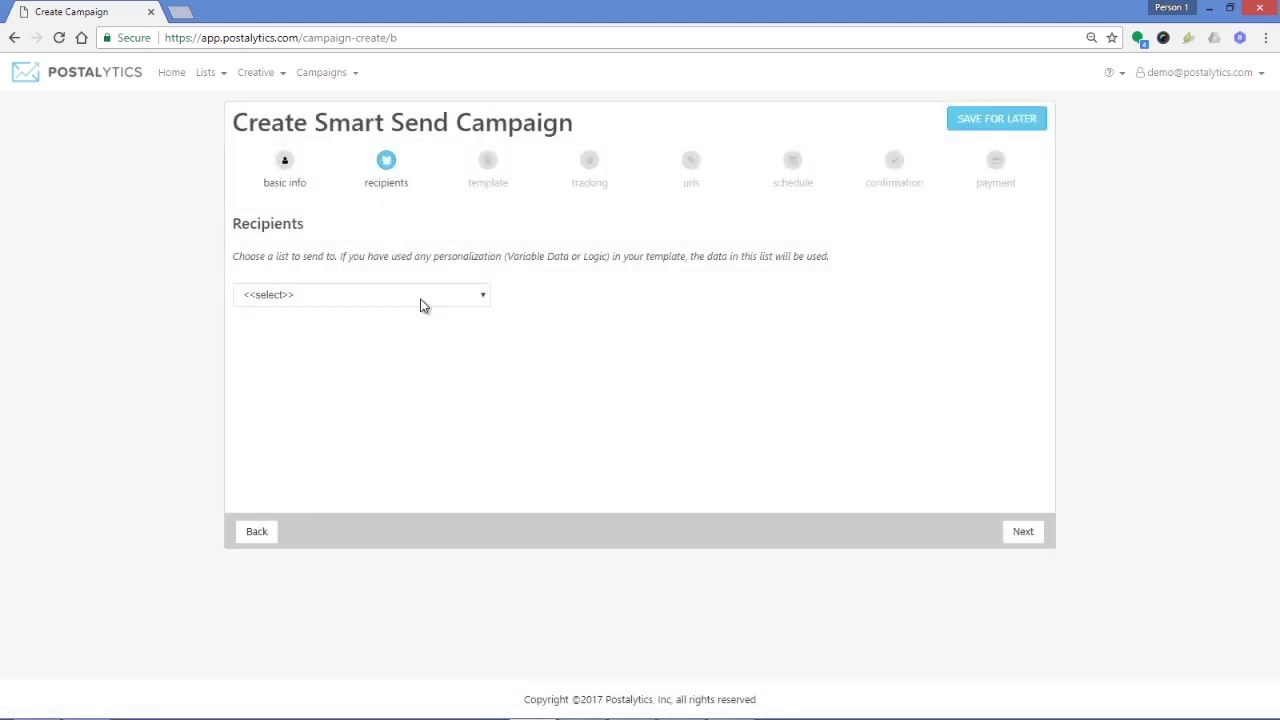
# - Choose the B2B list as recipients and the Rescue Dogs 4x6 template for the campaign
pyautogui.click(420, 305)
pyautogui.click(424, 329)
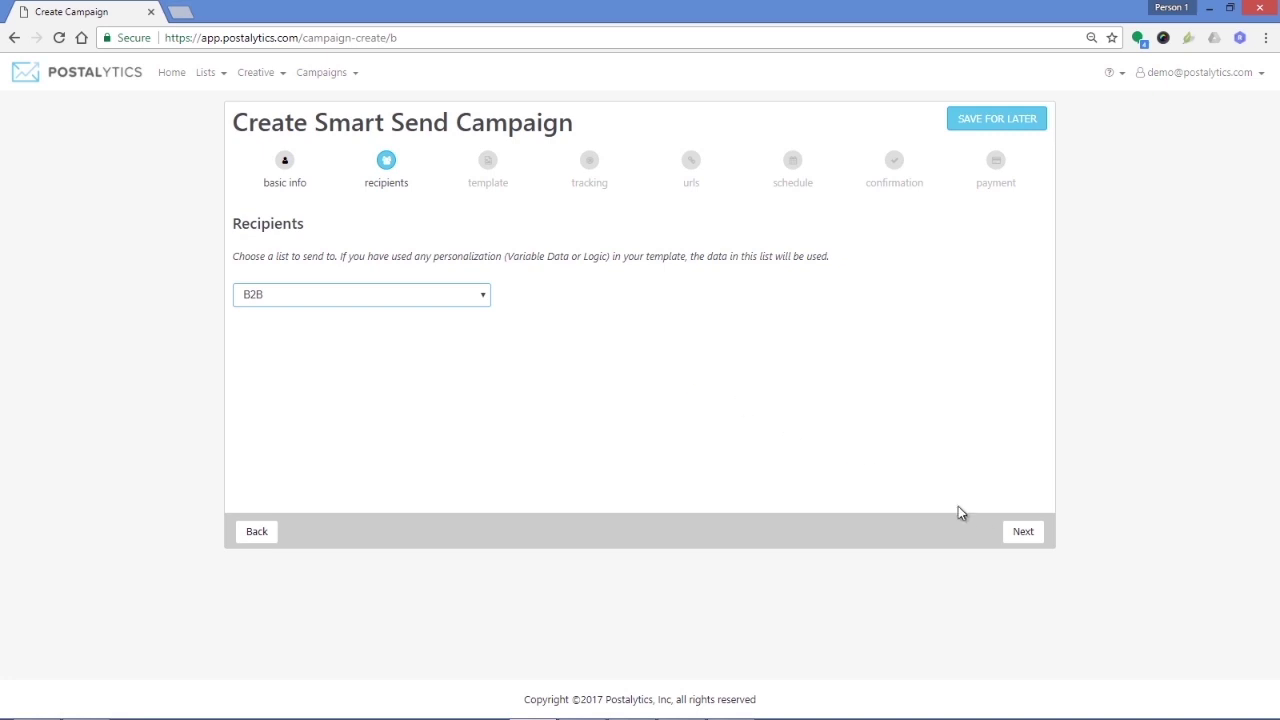
pyautogui.click(1022, 535)
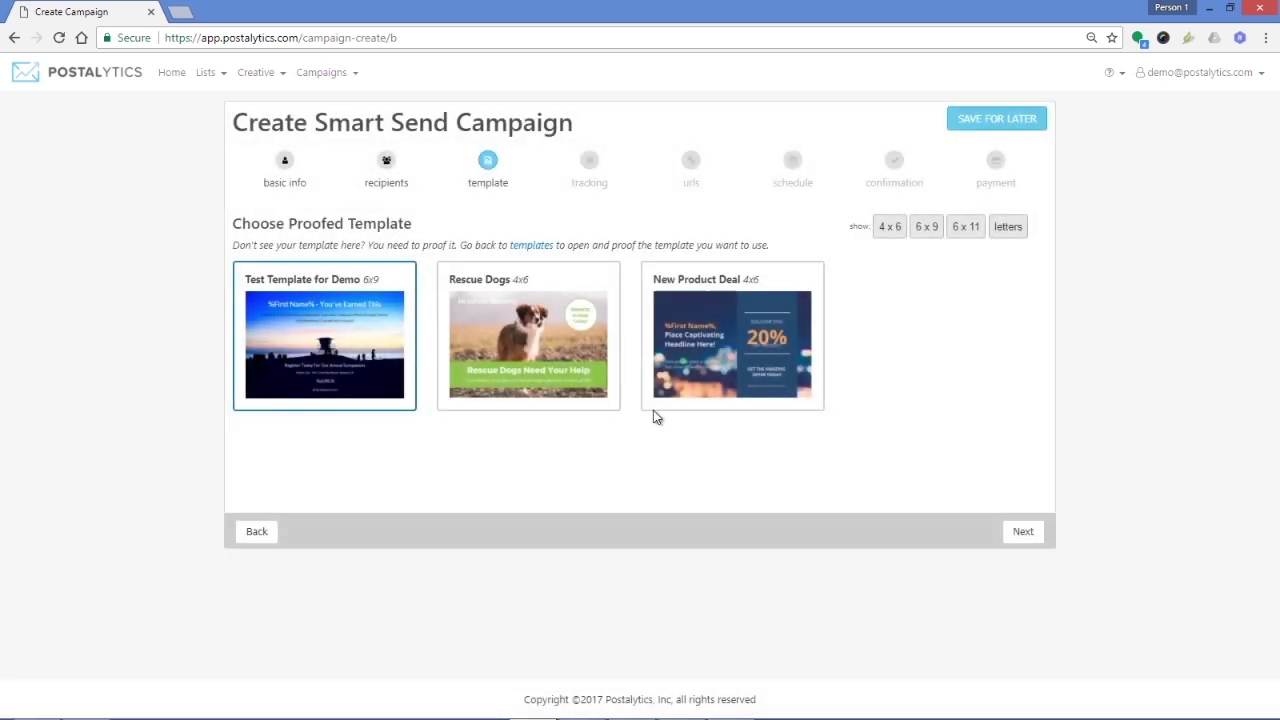
pyautogui.click(532, 354)
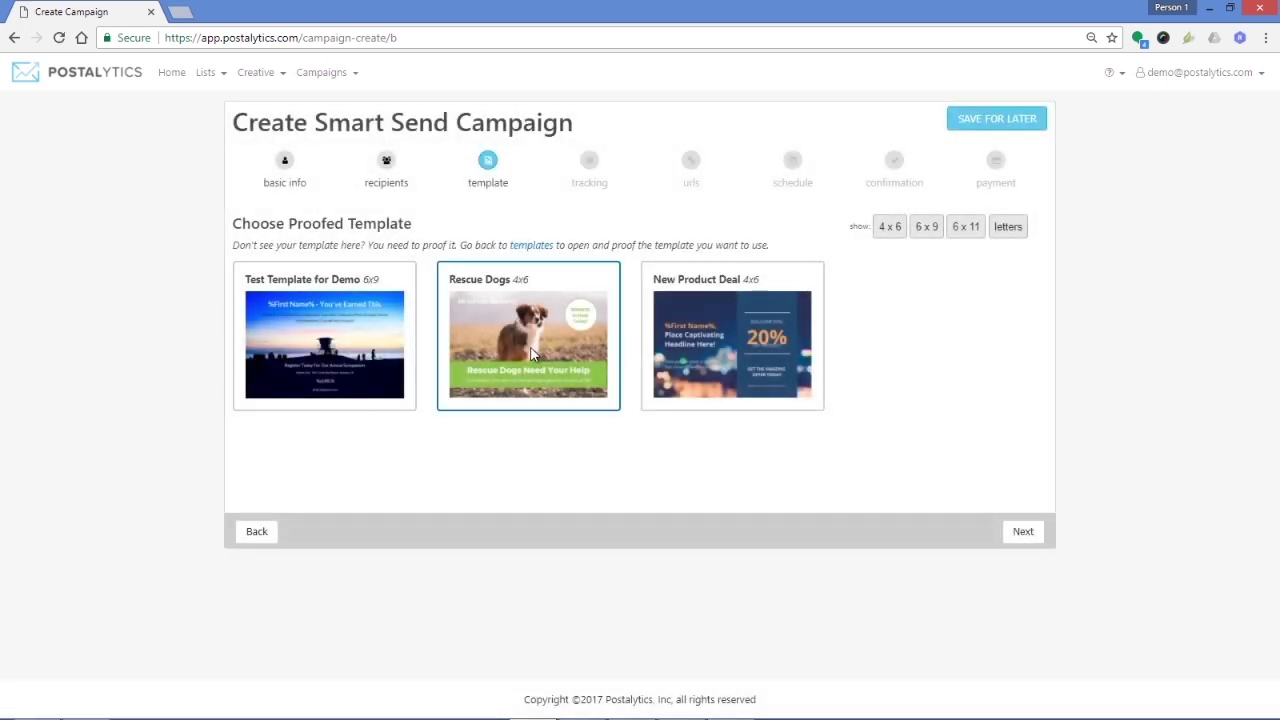
pyautogui.click(1020, 532)
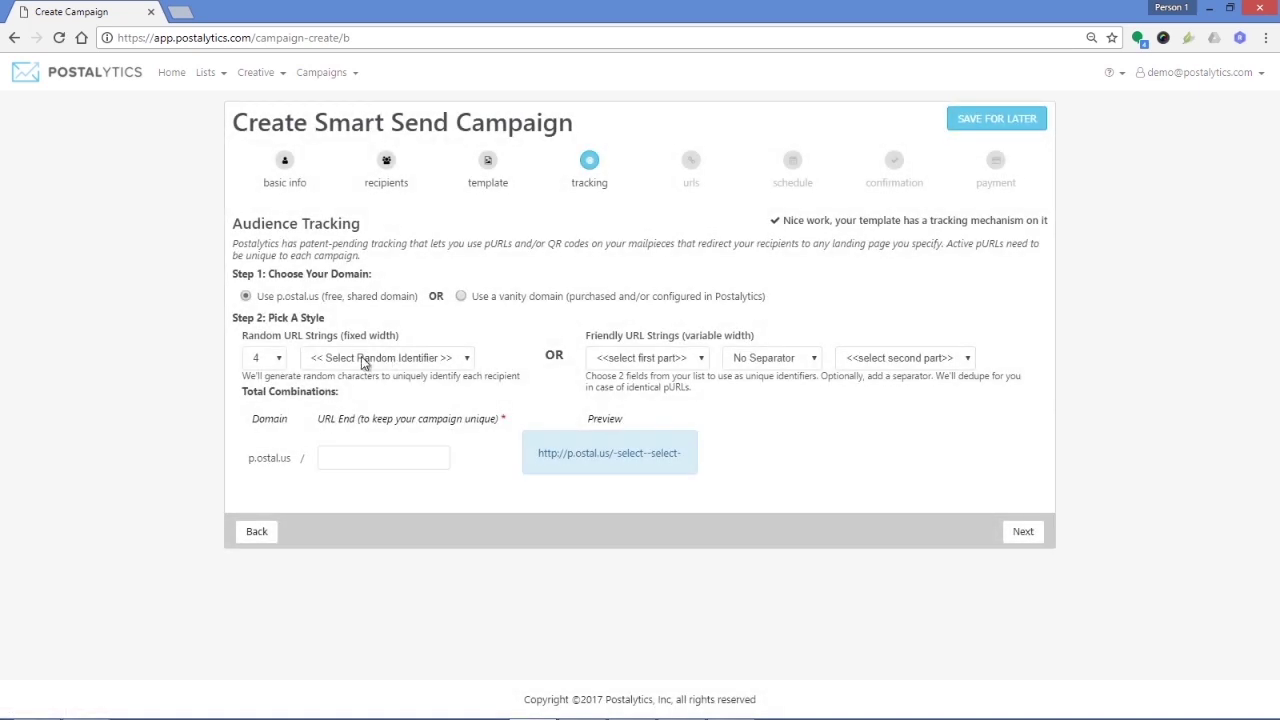
# - Set up audience tracking with random letters and numbers as the URL identifier and "demo" as the URL end
pyautogui.click(335, 362)
pyautogui.click(340, 391)
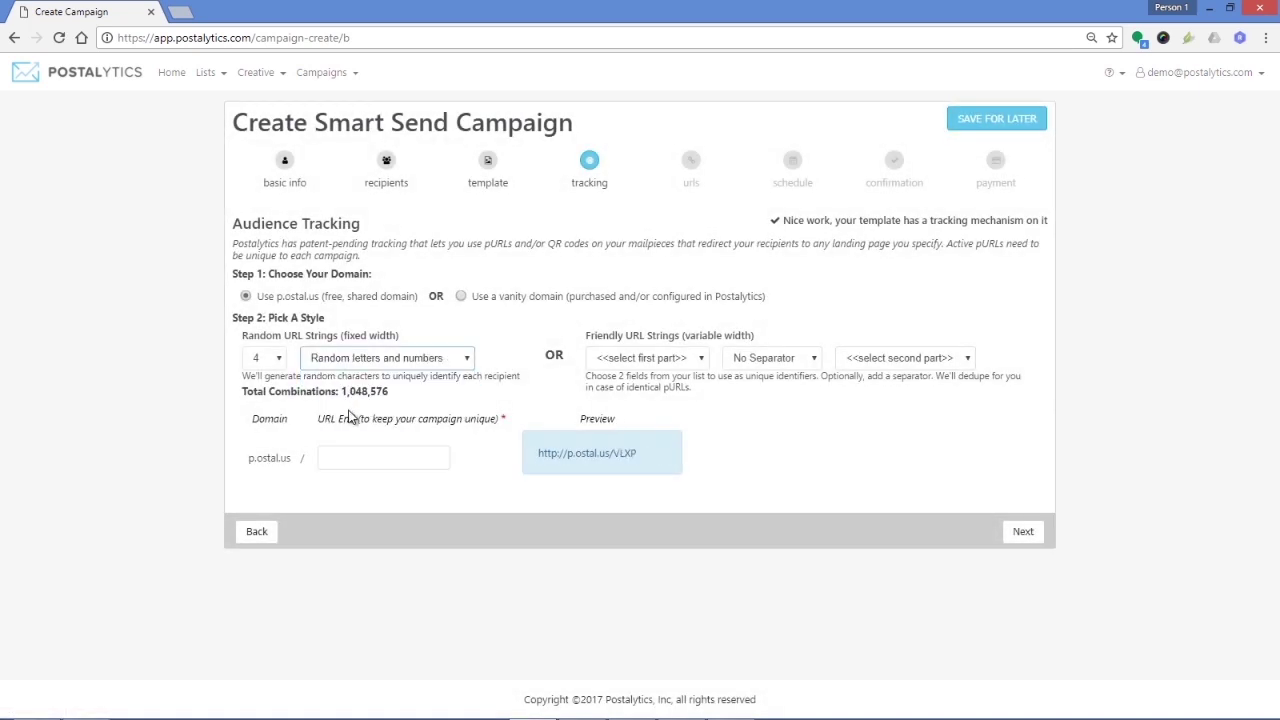
pyautogui.click(366, 458)
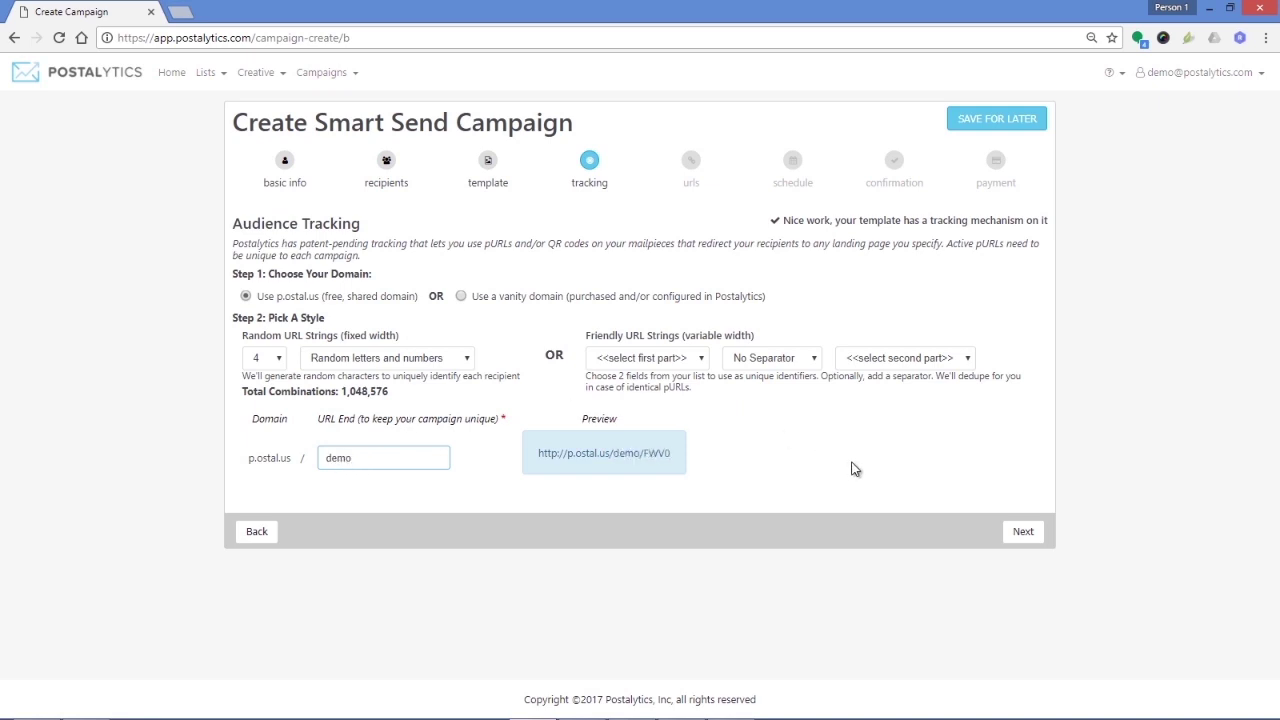
pyautogui.click(1022, 532)
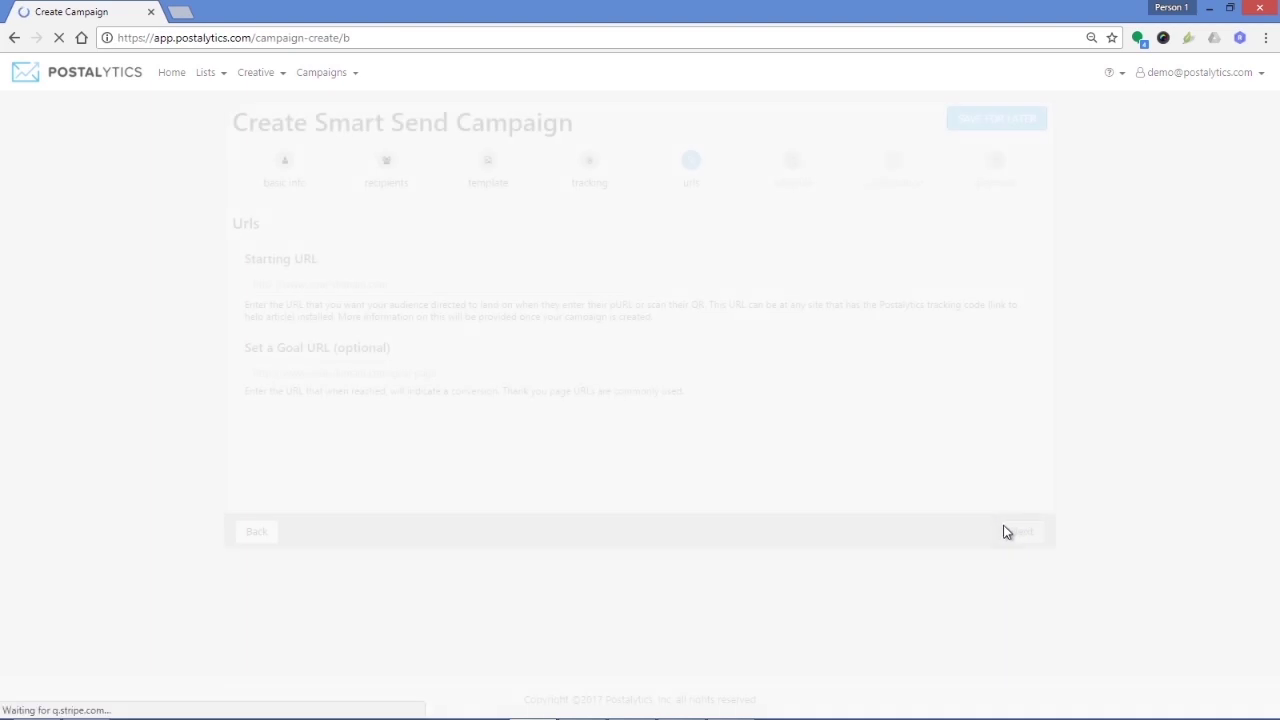
pyautogui.click(404, 289)
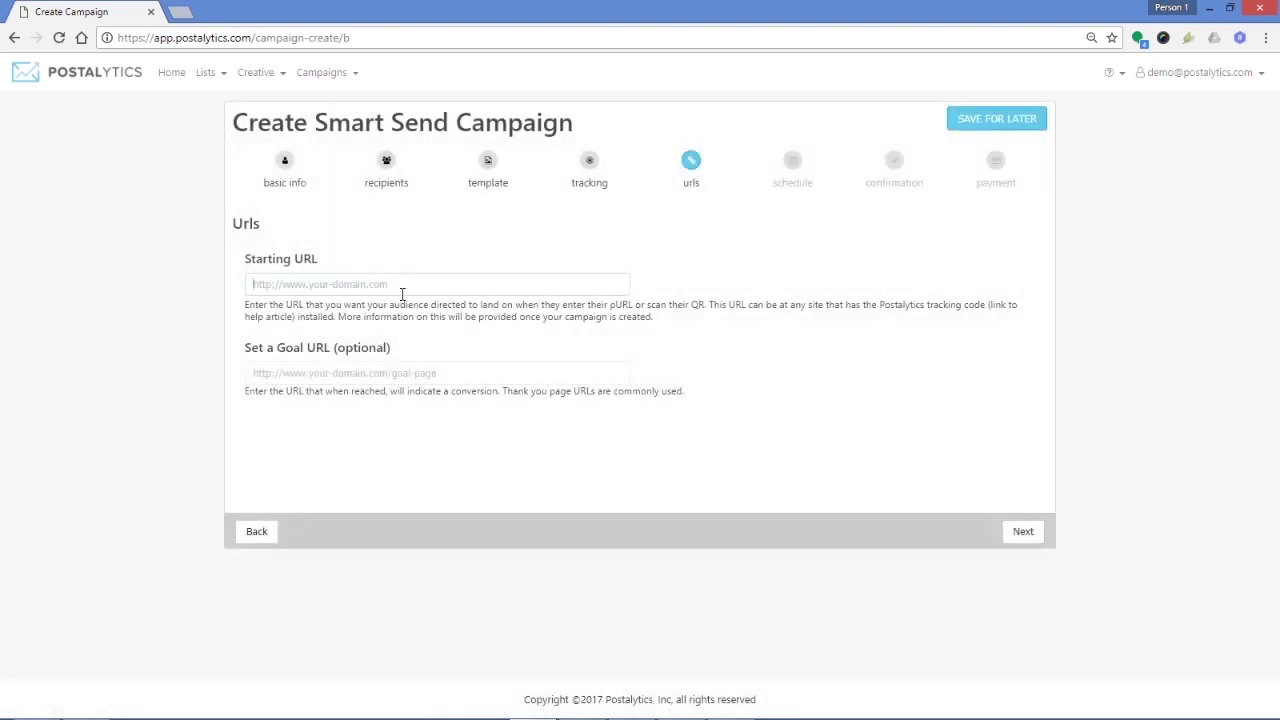
pyautogui.write('www.postalytics.com')
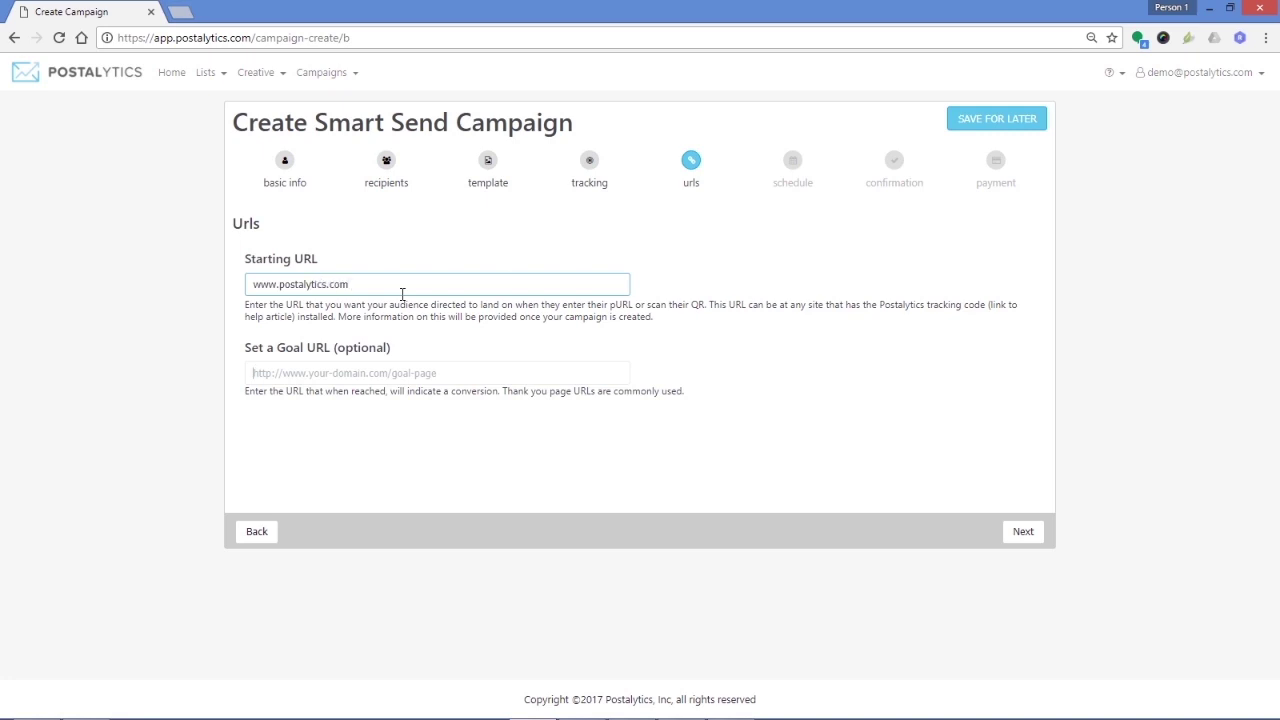
pyautogui.press('Tab')
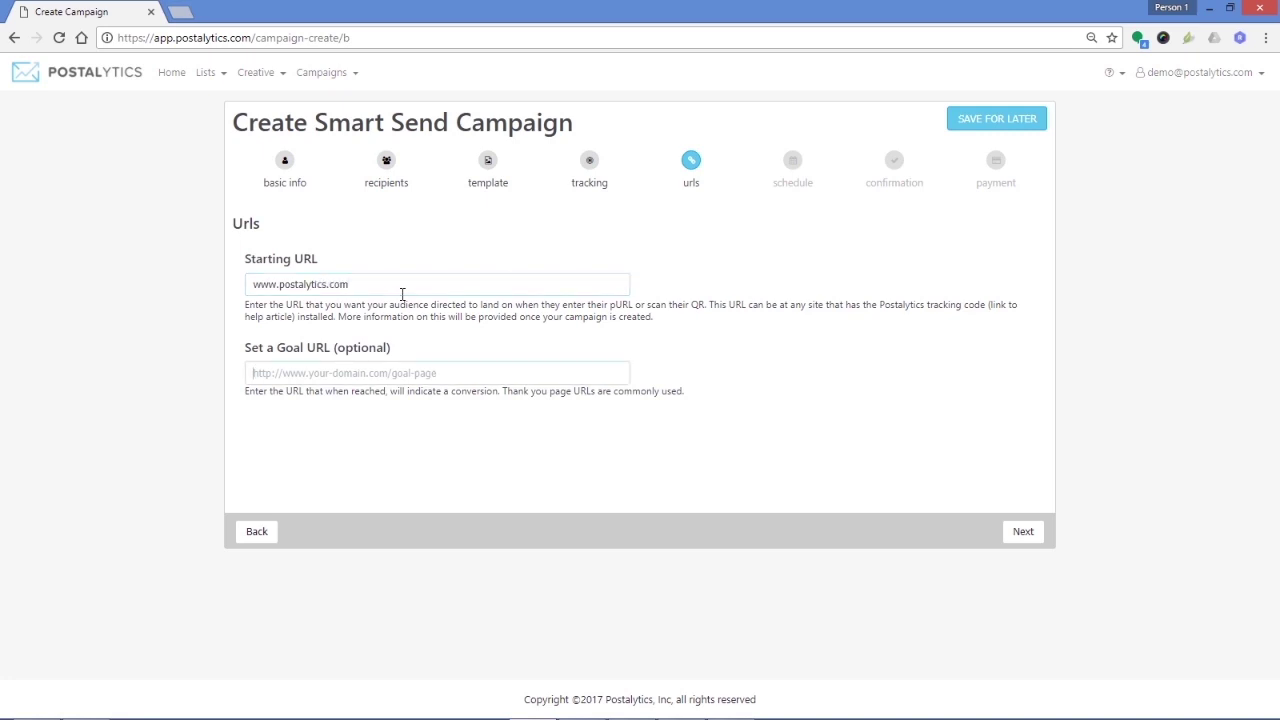
pyautogui.write('www.postalytics.com/contact/')
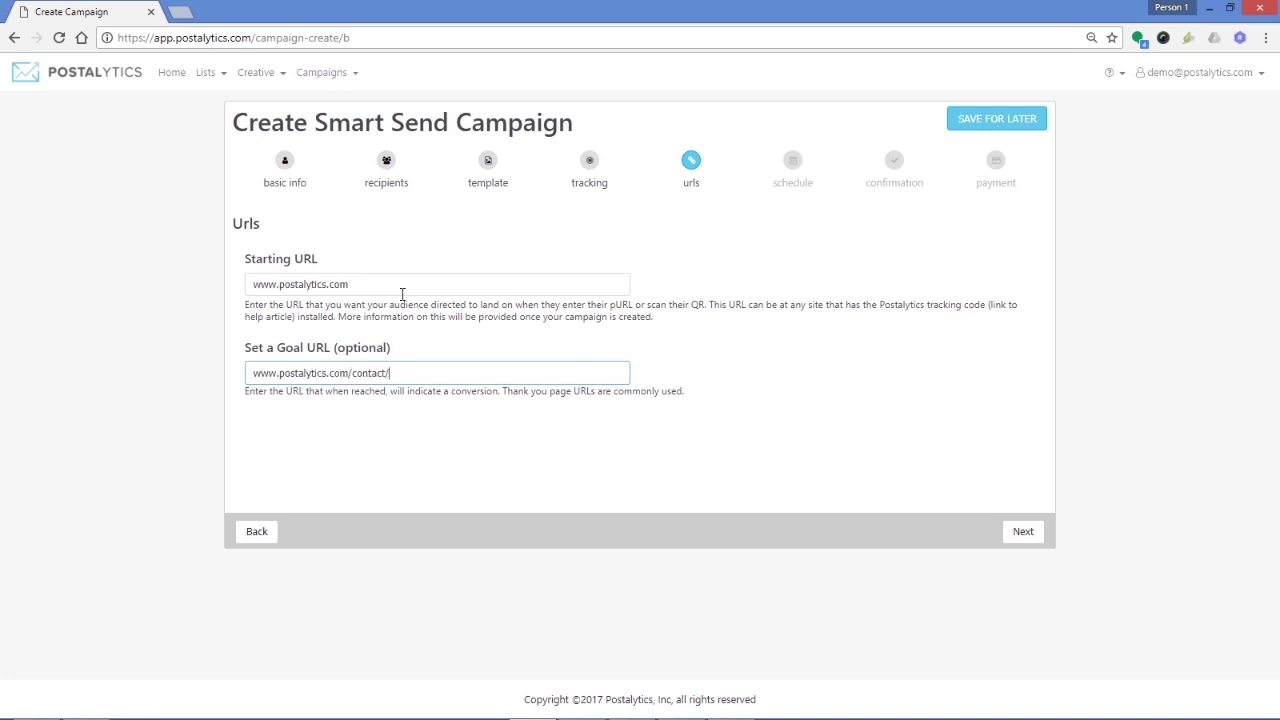
pyautogui.click(1021, 533)
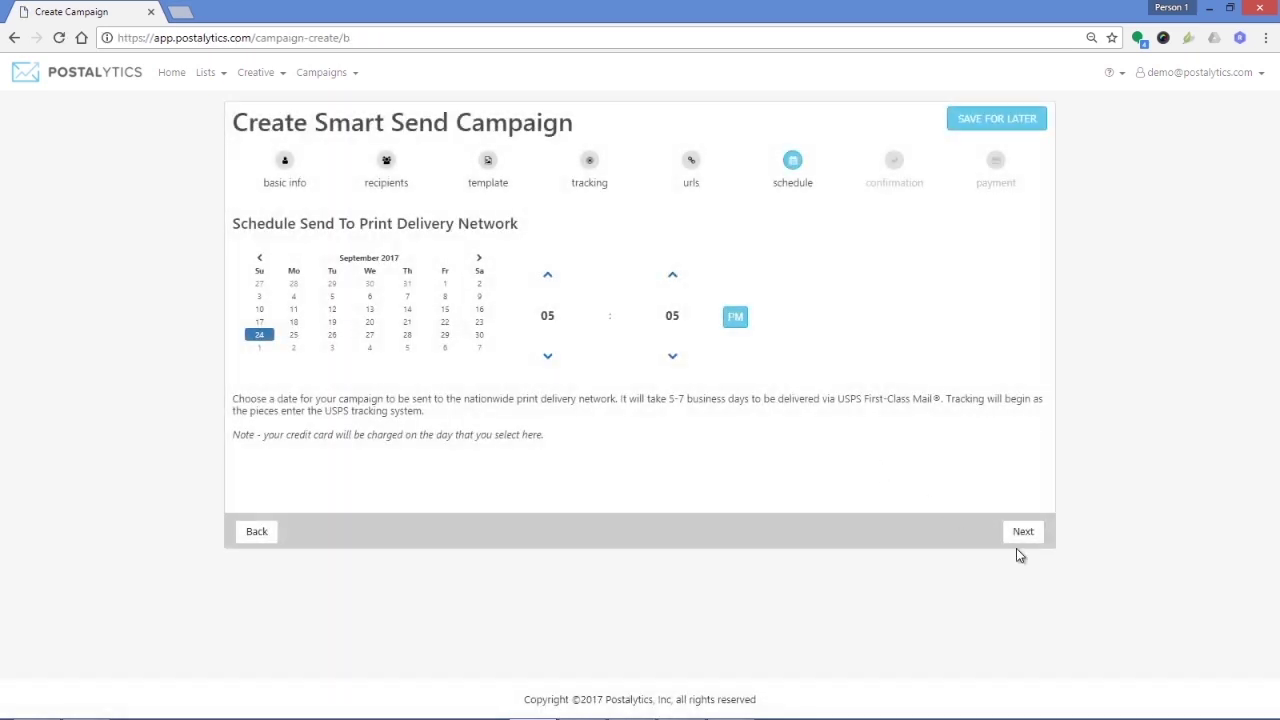
pyautogui.click(1022, 531)
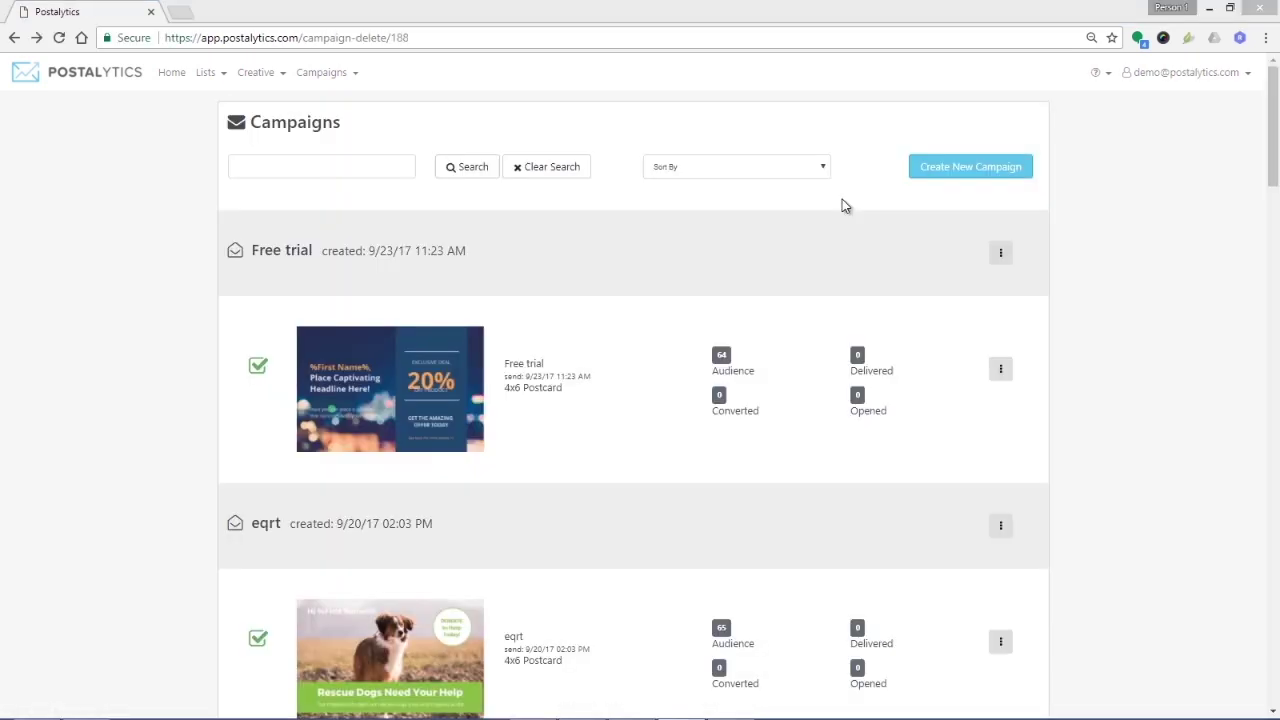
# - Add a mail drop named "drop 2" to the Free trial campaign, keeping the preset return address
pyautogui.click(1000, 253)
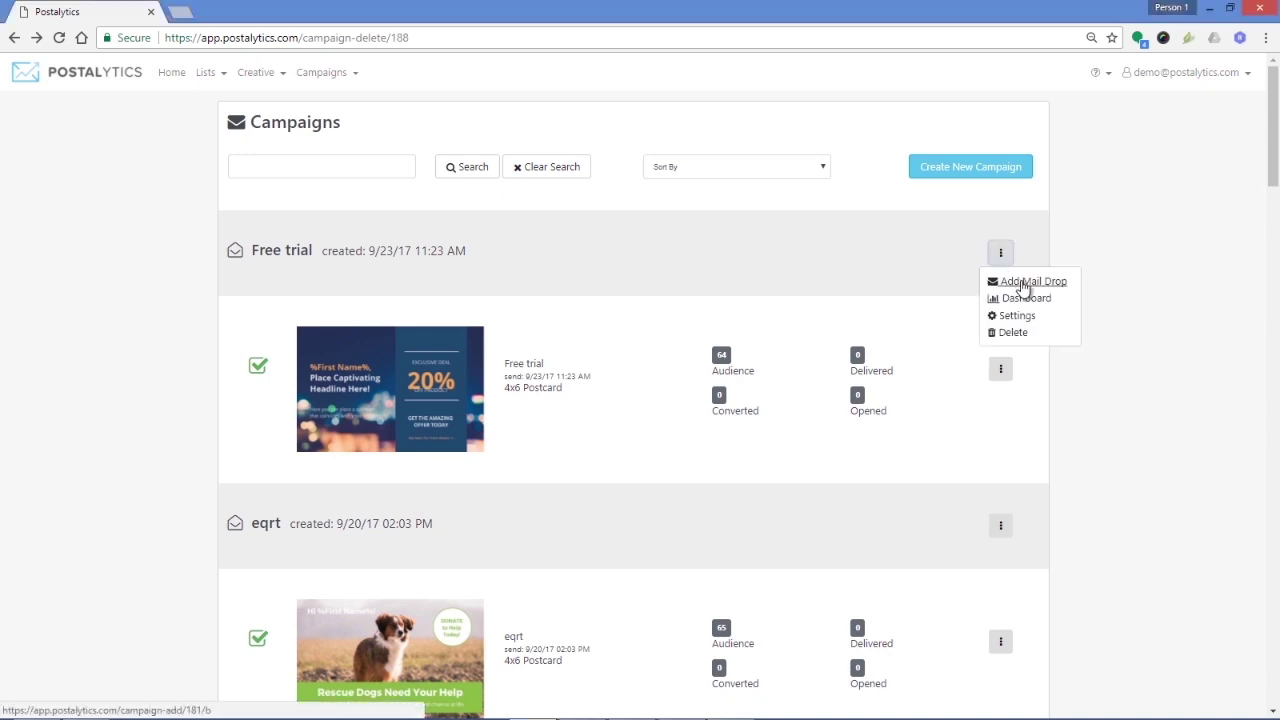
pyautogui.click(1023, 284)
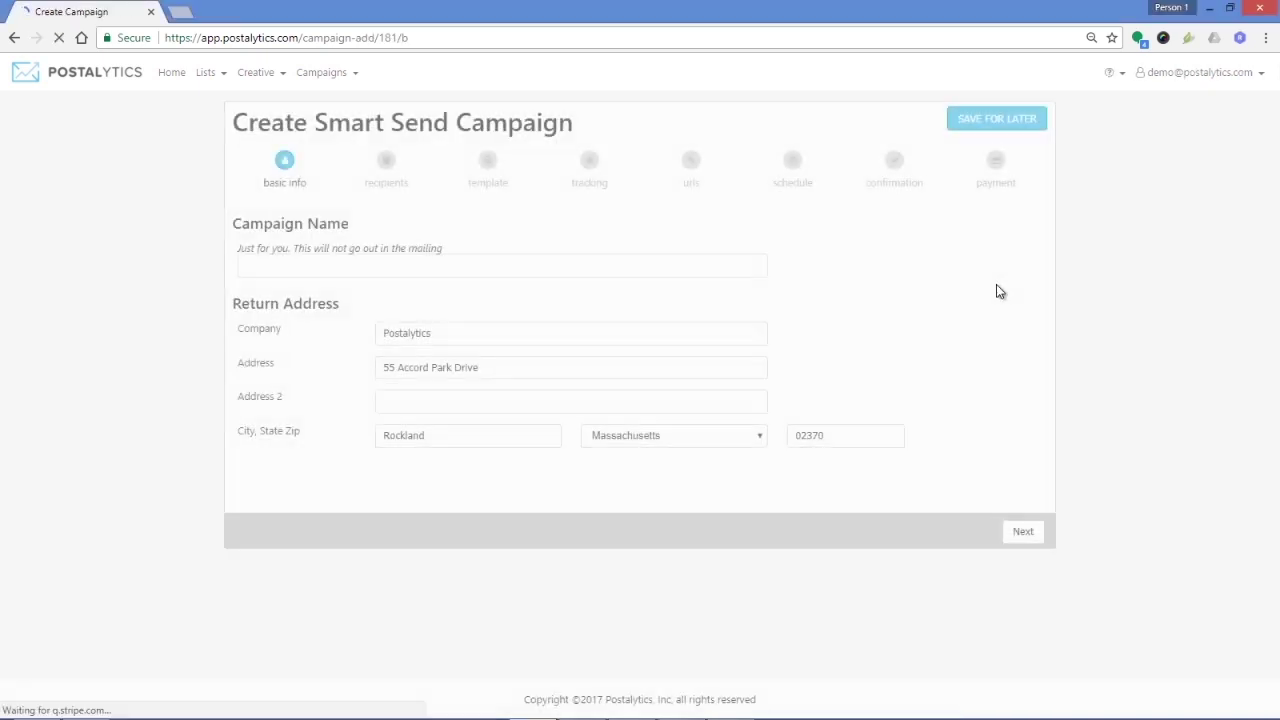
pyautogui.click(608, 269)
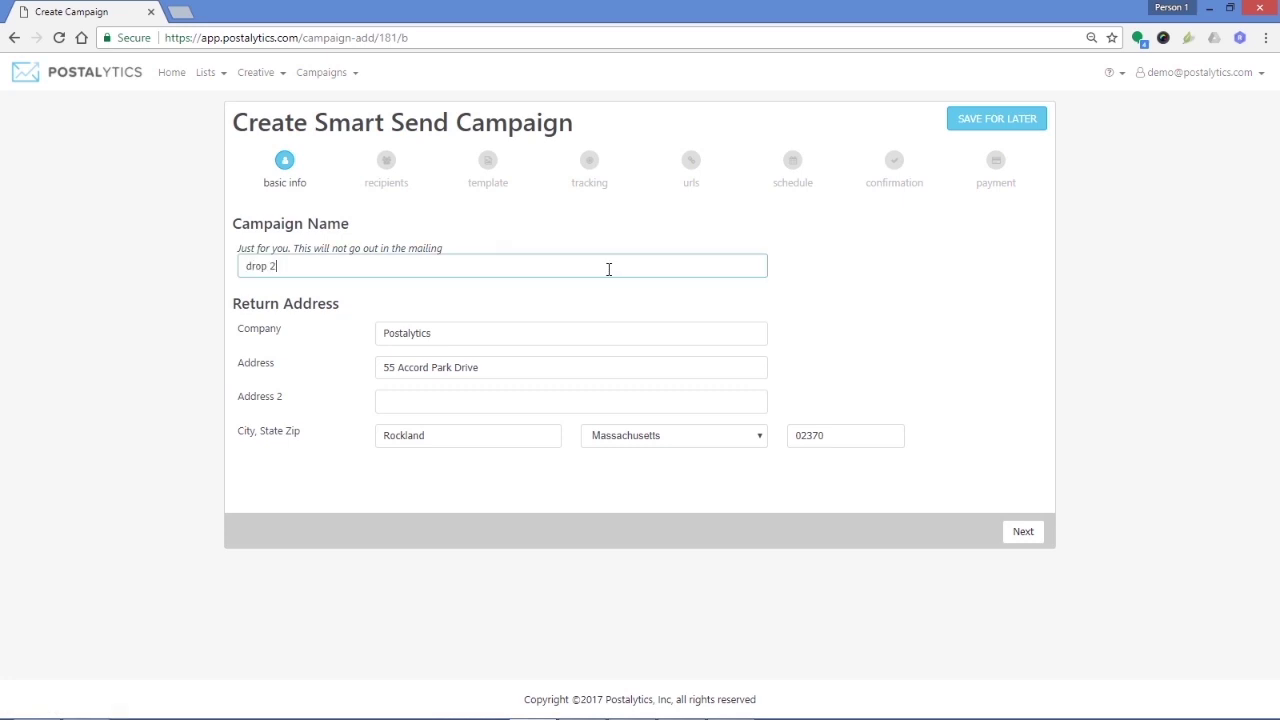
pyautogui.click(1022, 531)
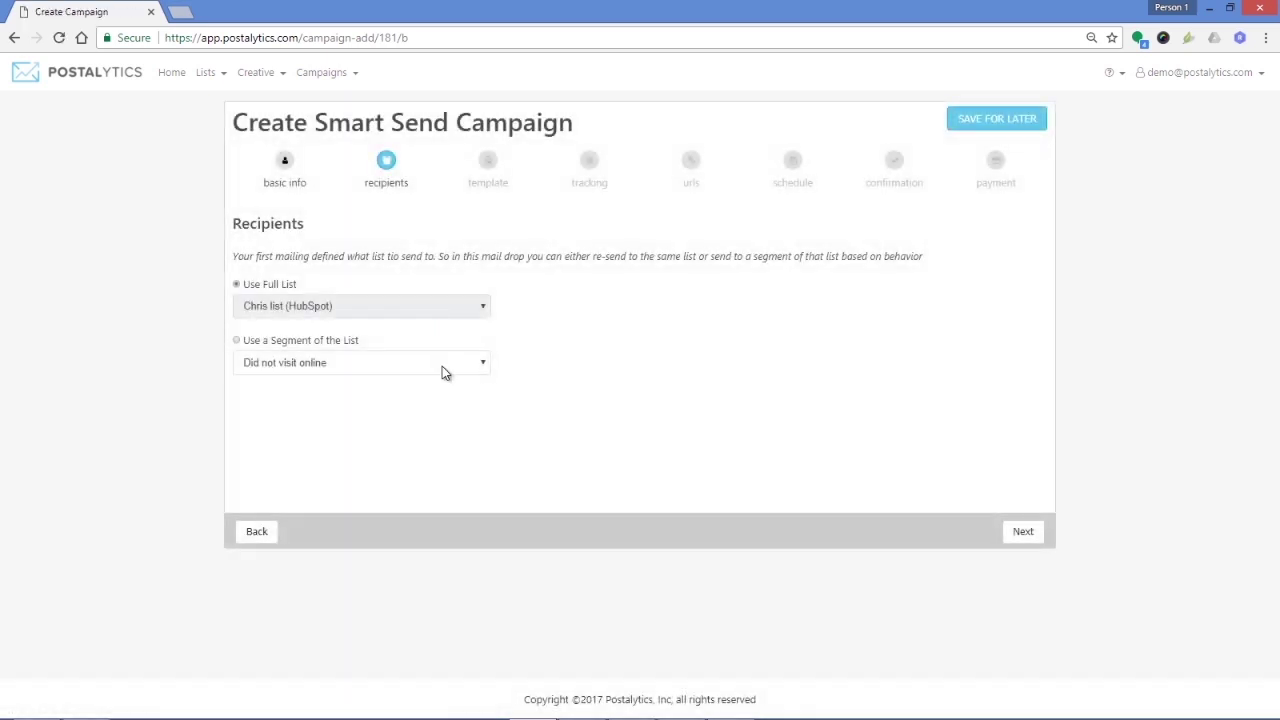
# - Review the behavior-based list segments available as recipients for the mail drop
pyautogui.click(442, 366)
pyautogui.click(447, 382)
pyautogui.click(443, 368)
pyautogui.click(439, 409)
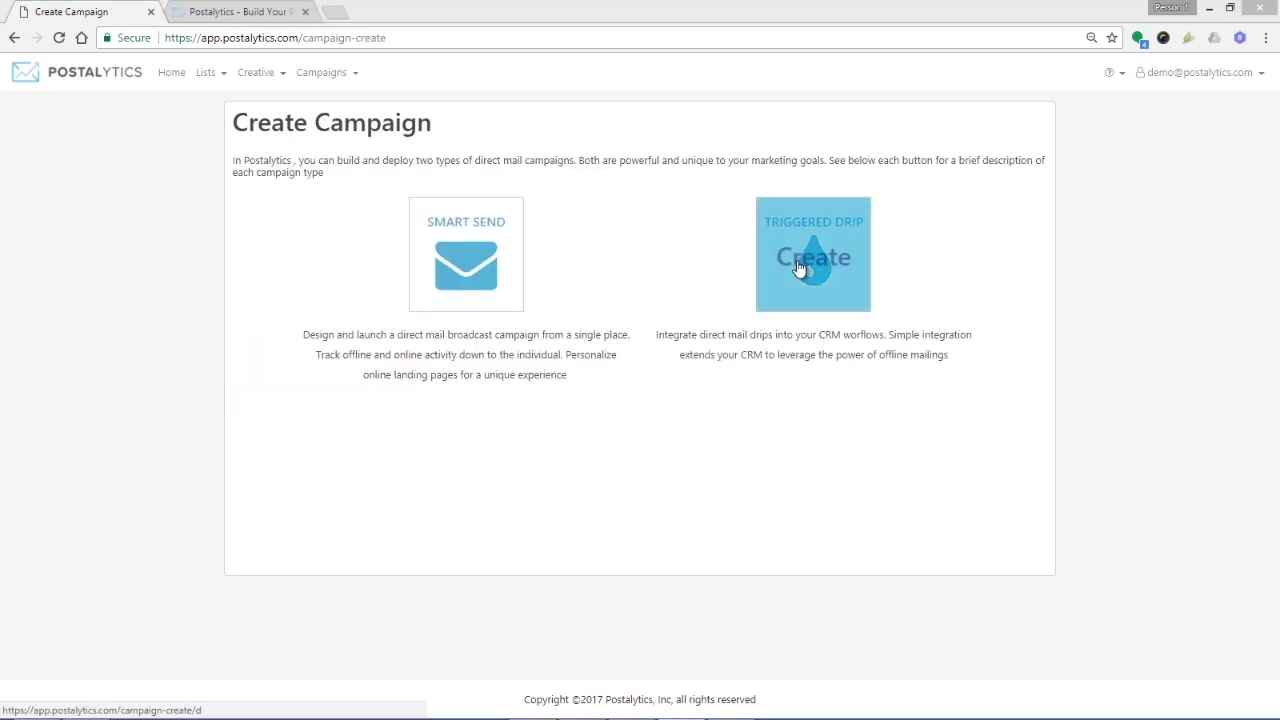
# - Create a Triggered Drip campaign and name it "drip test"
pyautogui.click(799, 268)
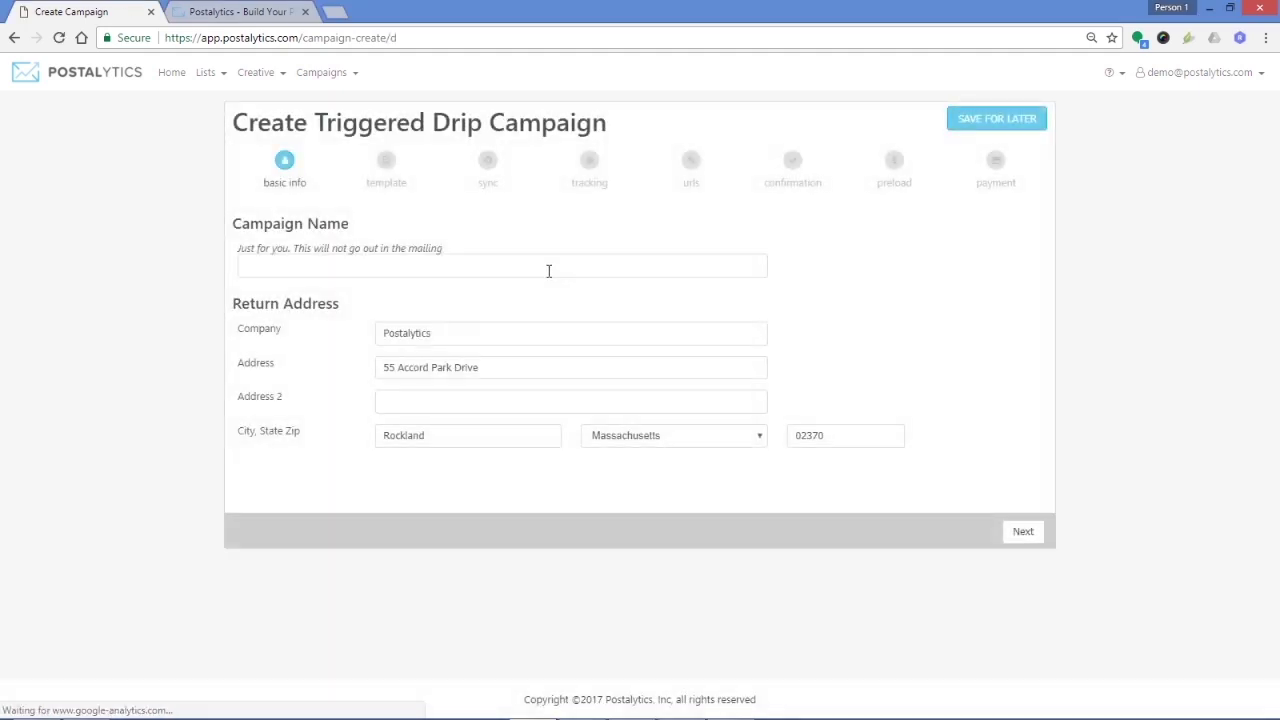
pyautogui.click(546, 269)
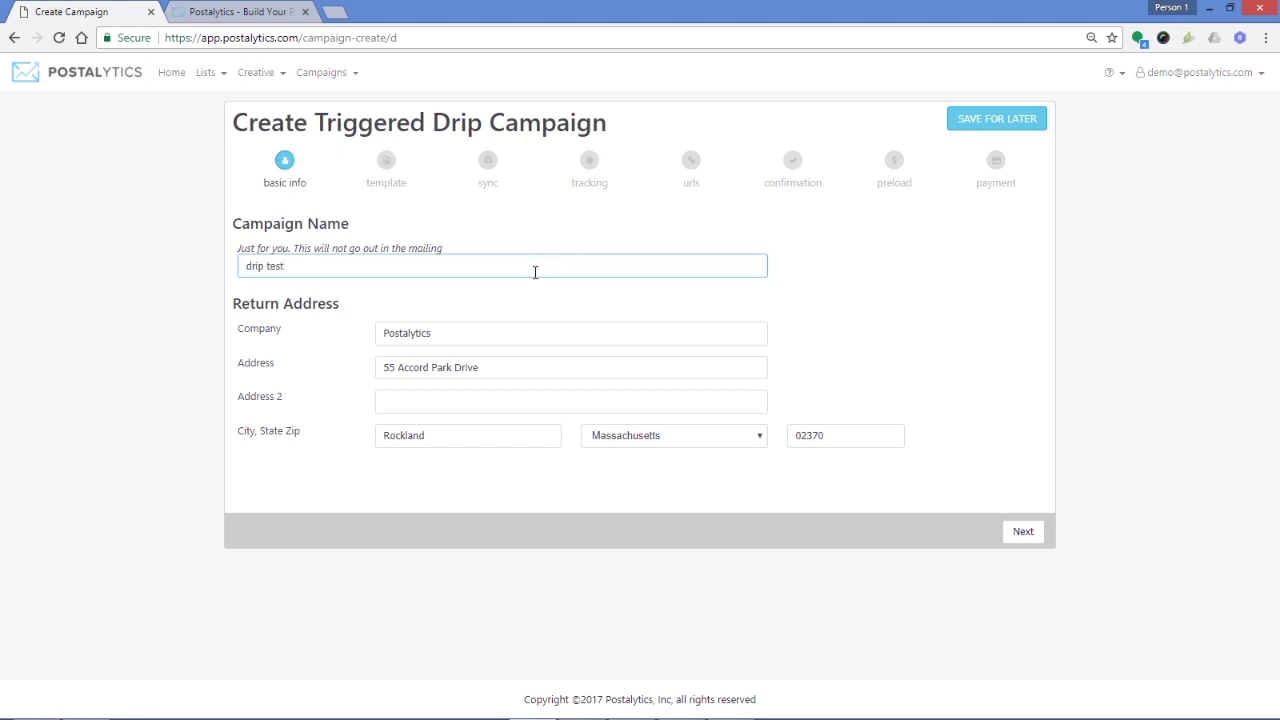
# - Choose the Rescue Dogs template for the drip campaign and accept Postalytics Leads as the integration for syncing stats
pyautogui.click(1021, 536)
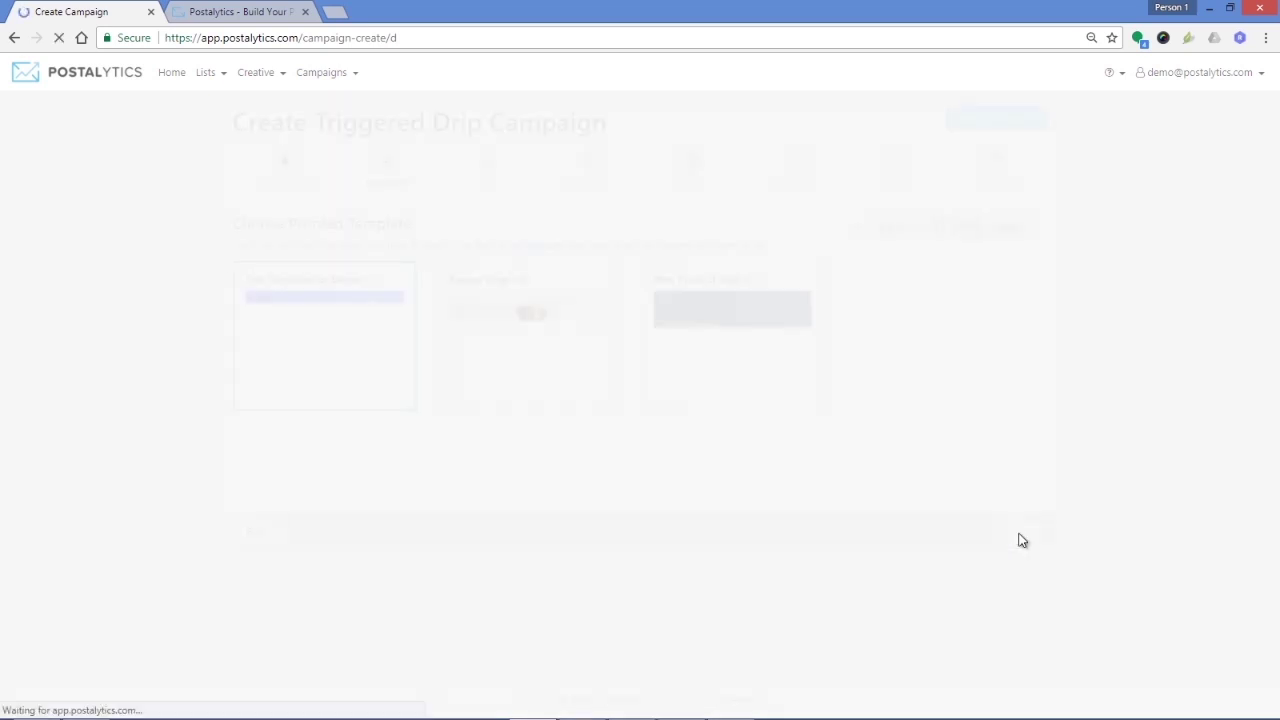
pyautogui.click(557, 344)
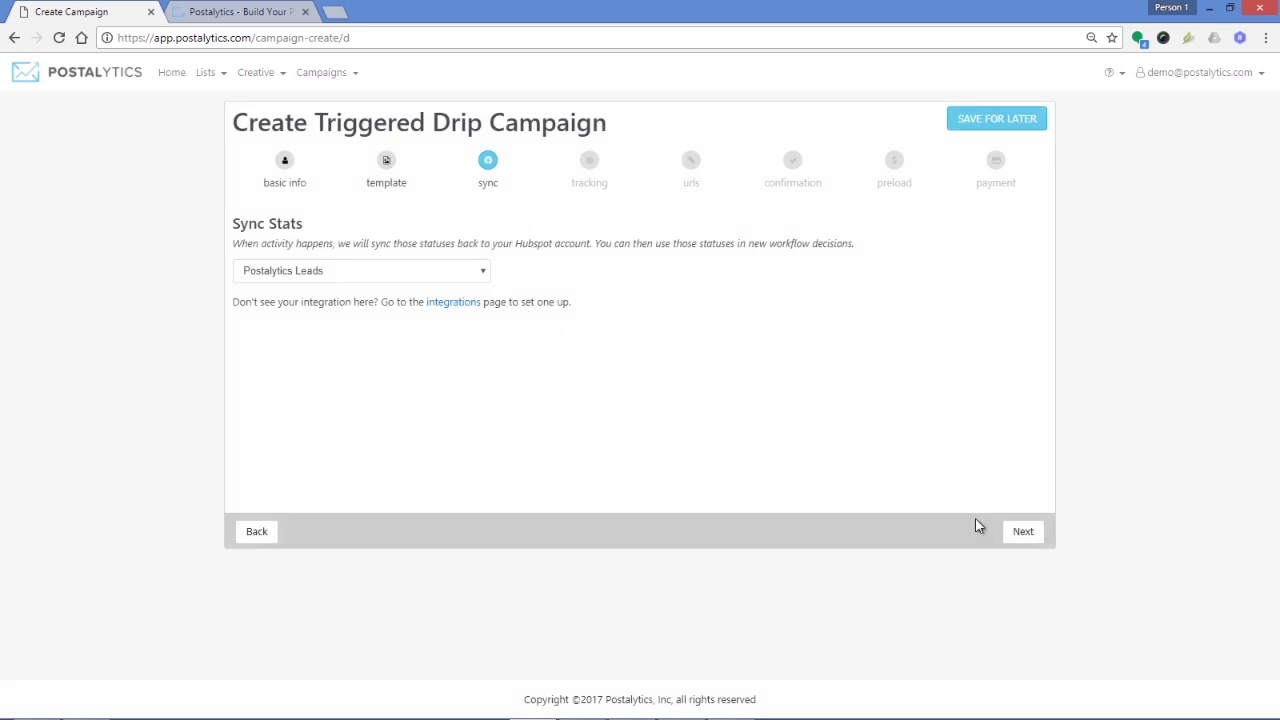
pyautogui.click(1020, 533)
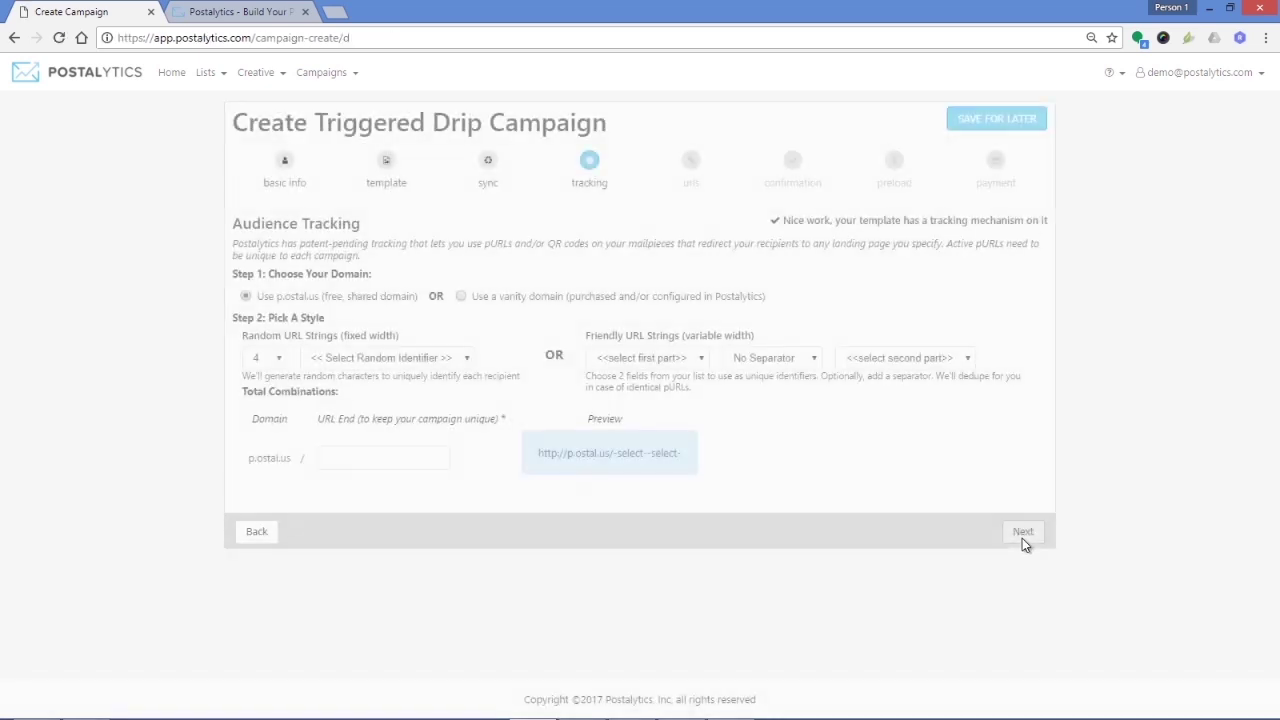
# - Configure audience tracking on p.ostal.us with four-character random letters and numbers and the URL end "test"
pyautogui.click(465, 360)
pyautogui.click(461, 391)
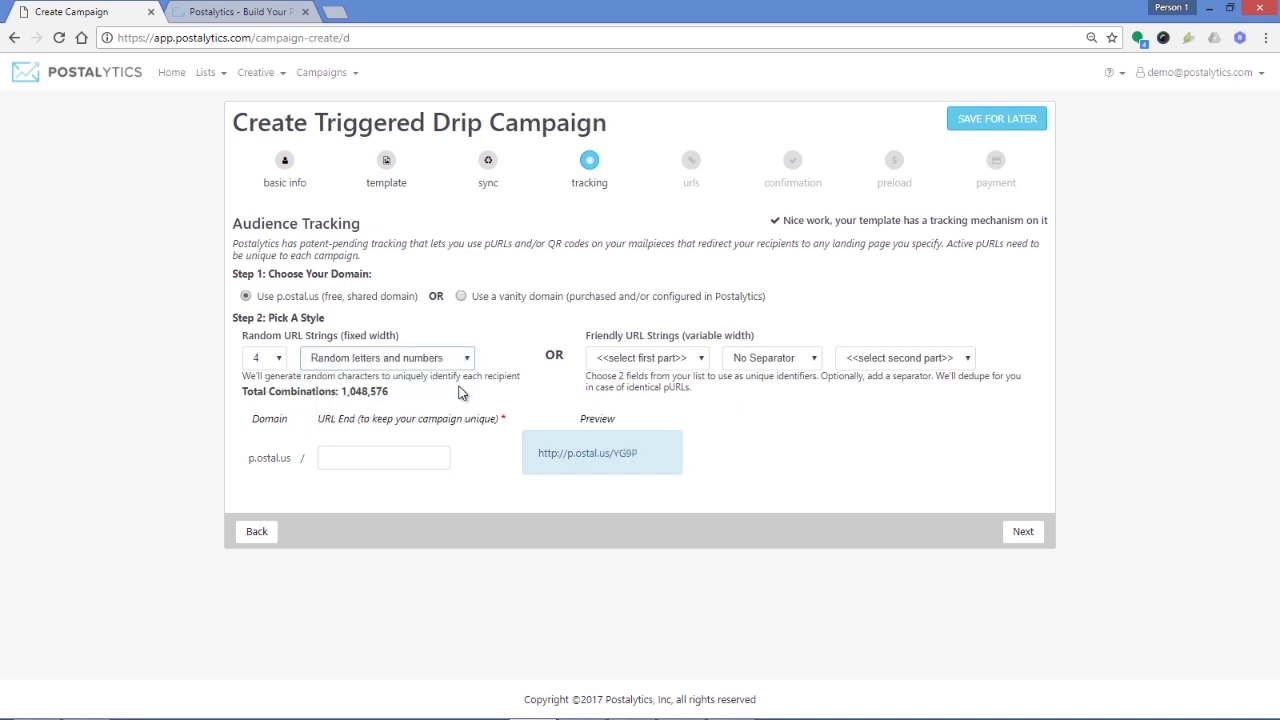
pyautogui.click(418, 460)
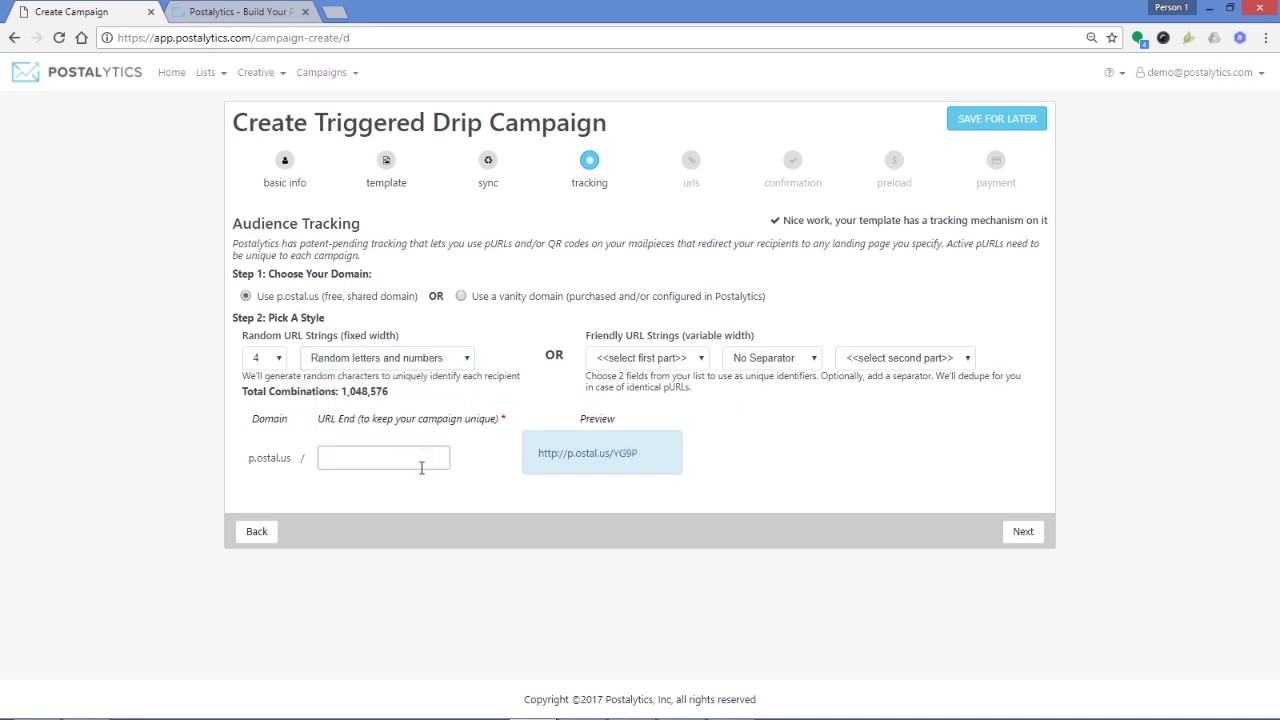
pyautogui.write('test')
pyautogui.click(797, 481)
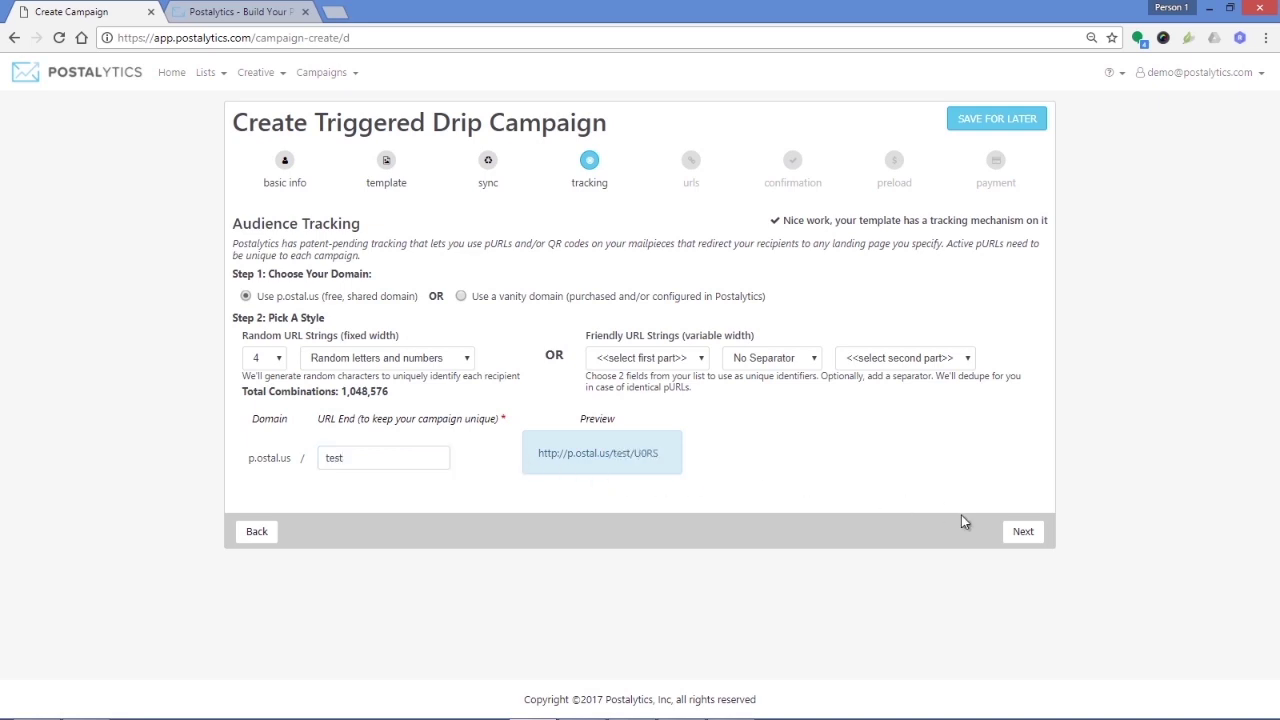
pyautogui.click(1020, 537)
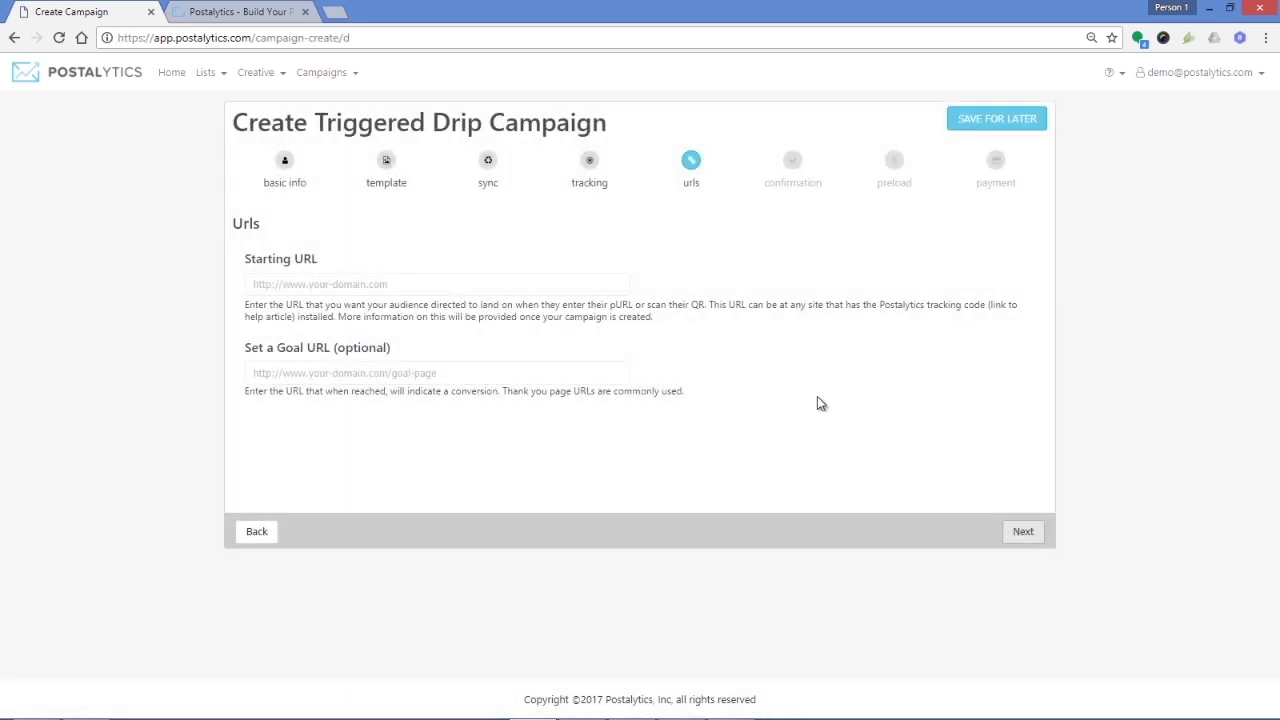
pyautogui.click(425, 280)
pyautogui.write('w')
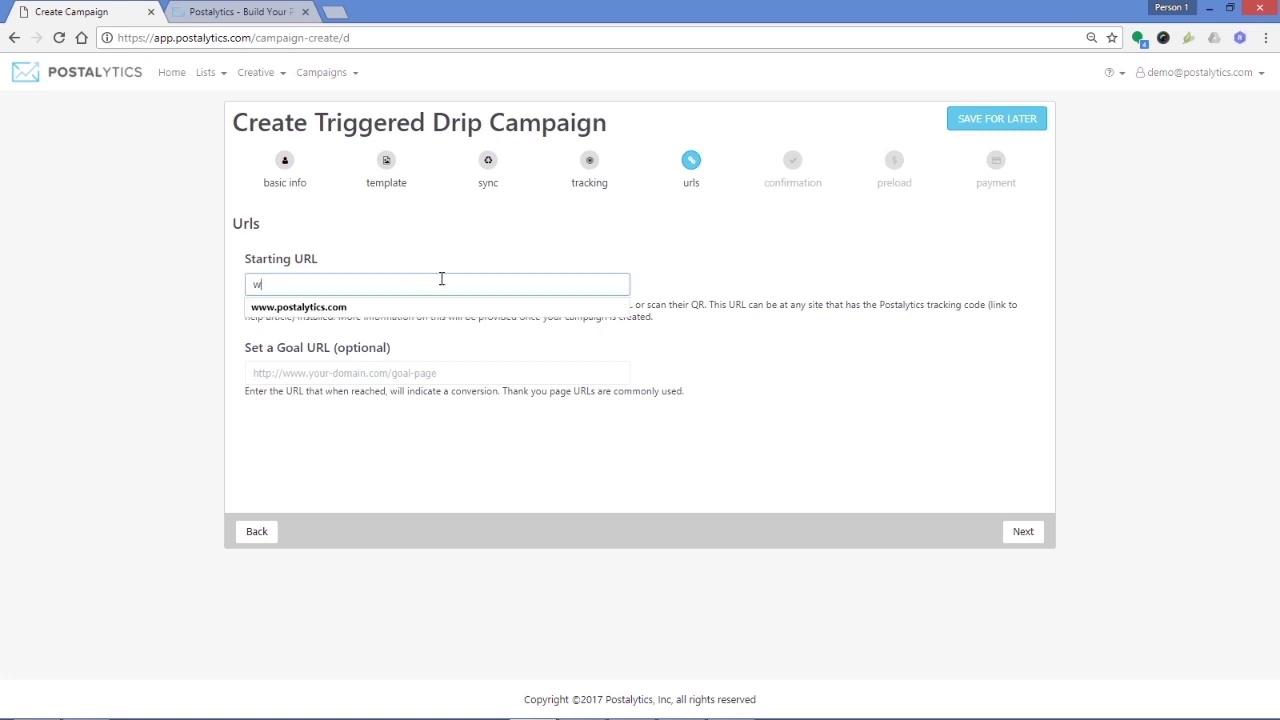
pyautogui.click(437, 310)
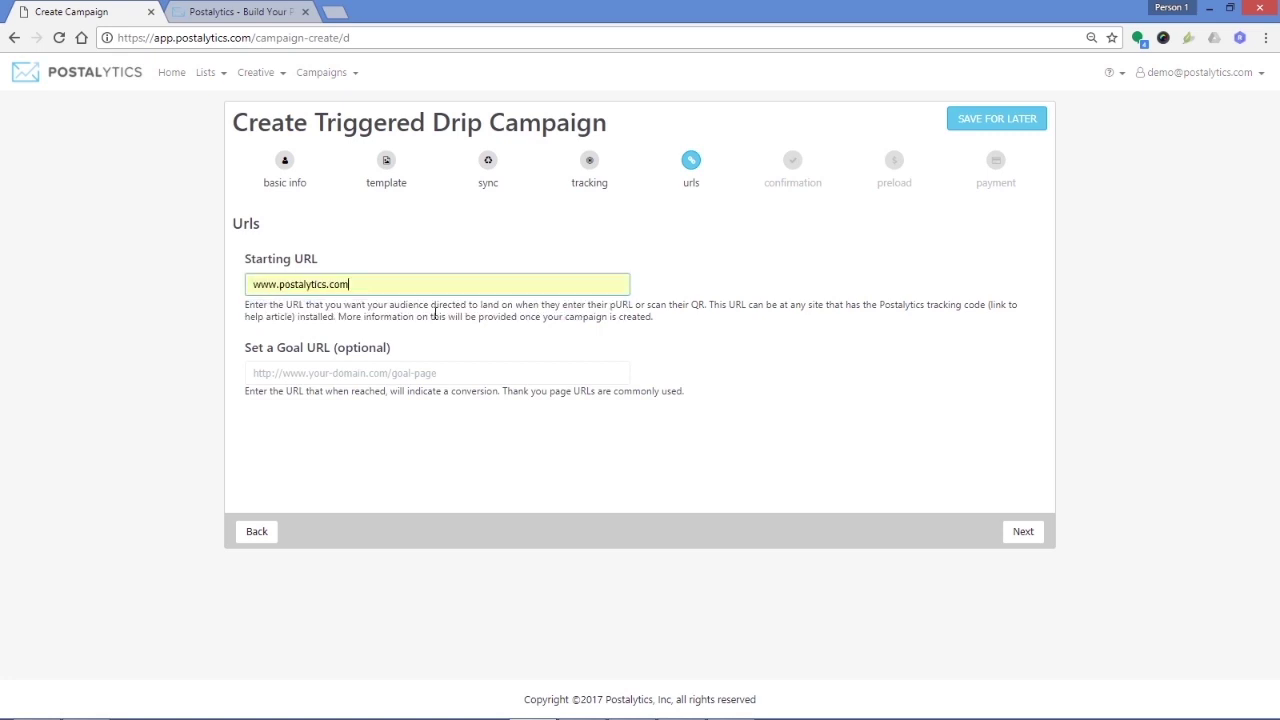
pyautogui.click(432, 371)
pyautogui.write('h')
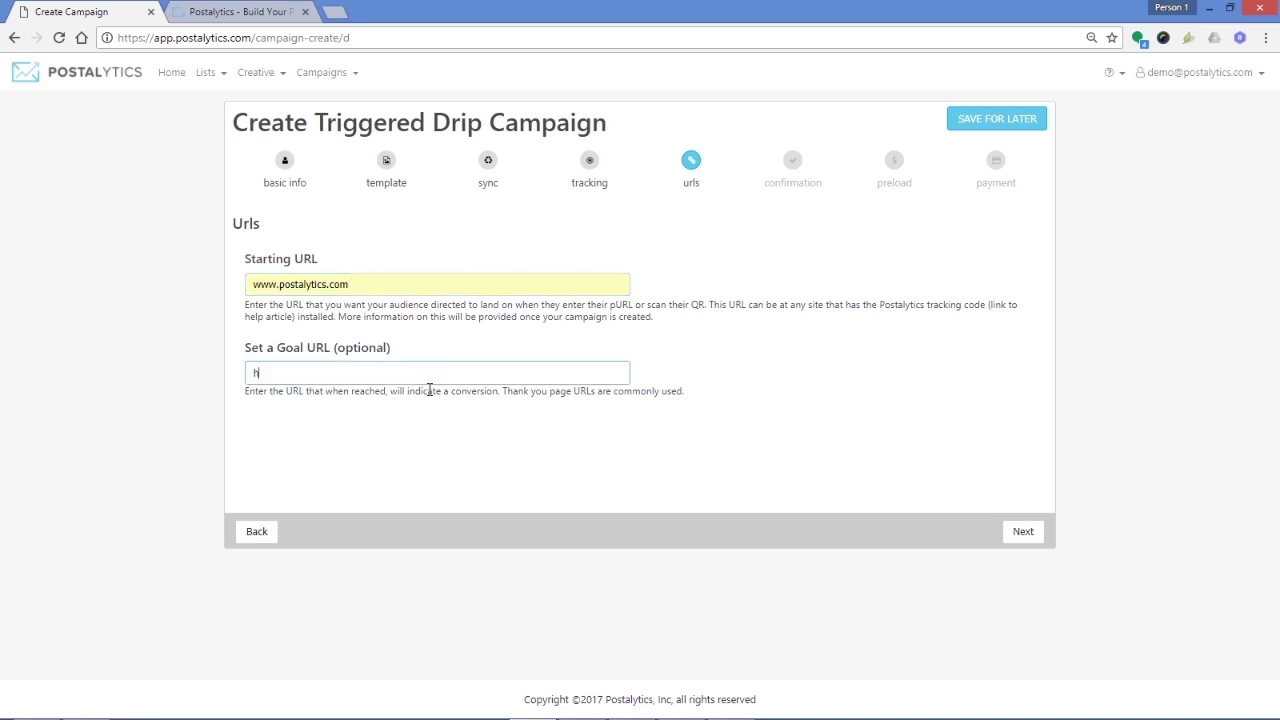
pyautogui.press('BackSpace')
pyautogui.write('w')
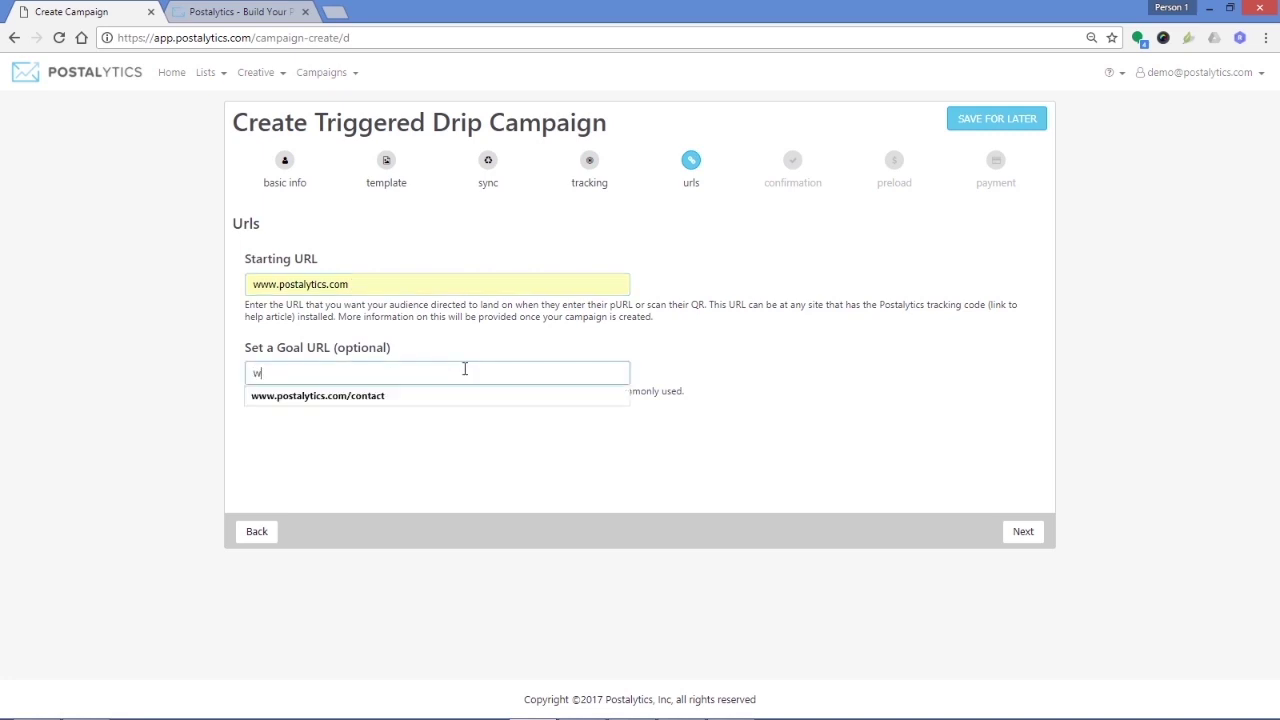
pyautogui.click(497, 397)
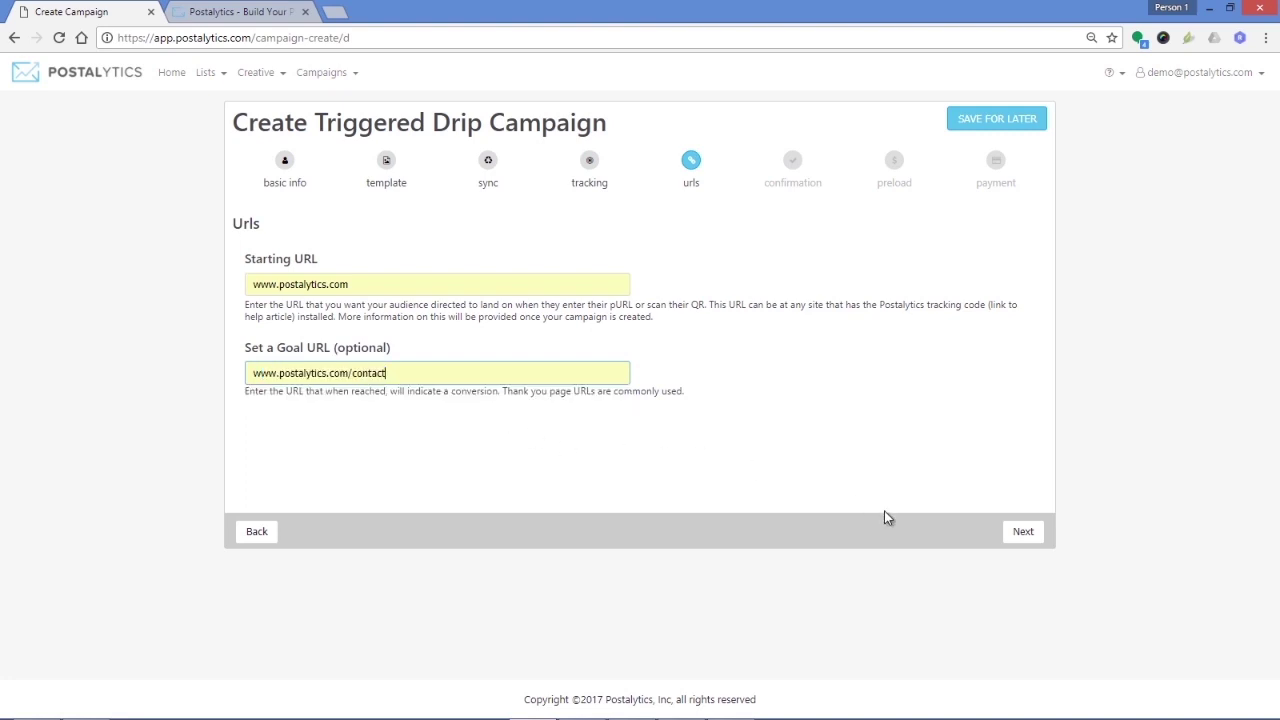
pyautogui.click(1017, 531)
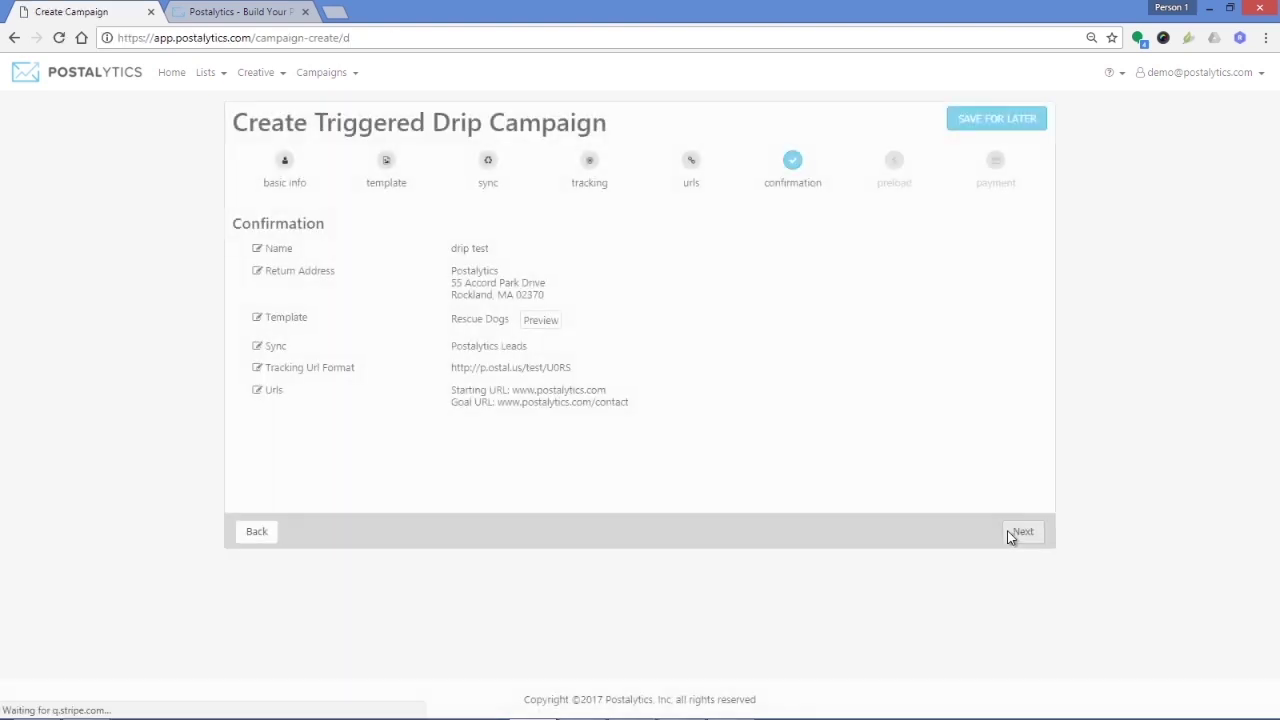
# - Leave the drip campaign setup and open the list of existing campaigns
pyautogui.click(336, 78)
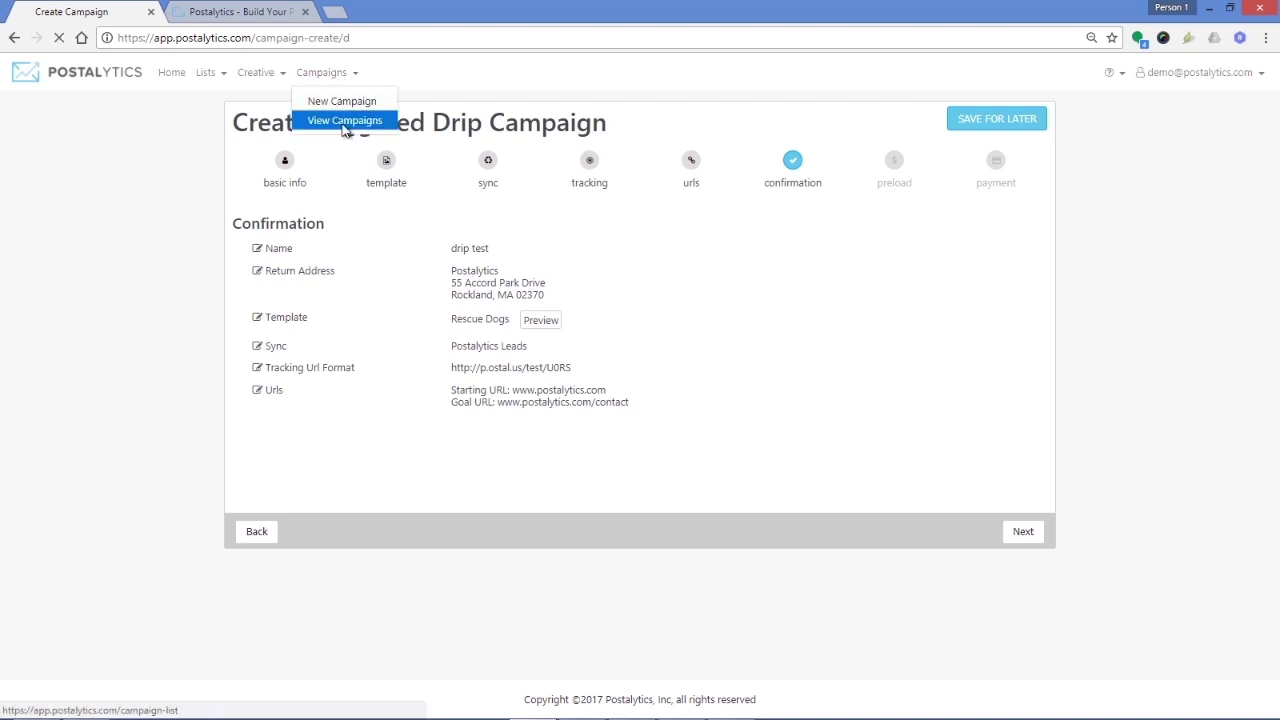
pyautogui.click(342, 121)
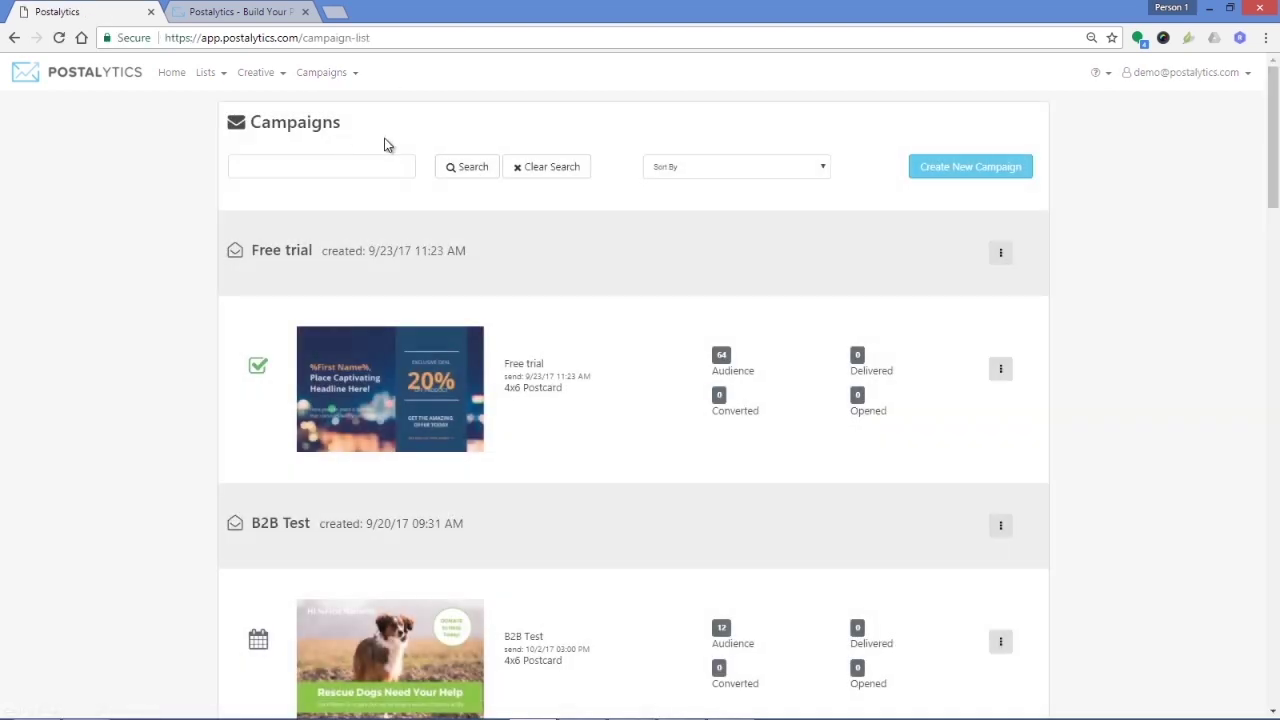